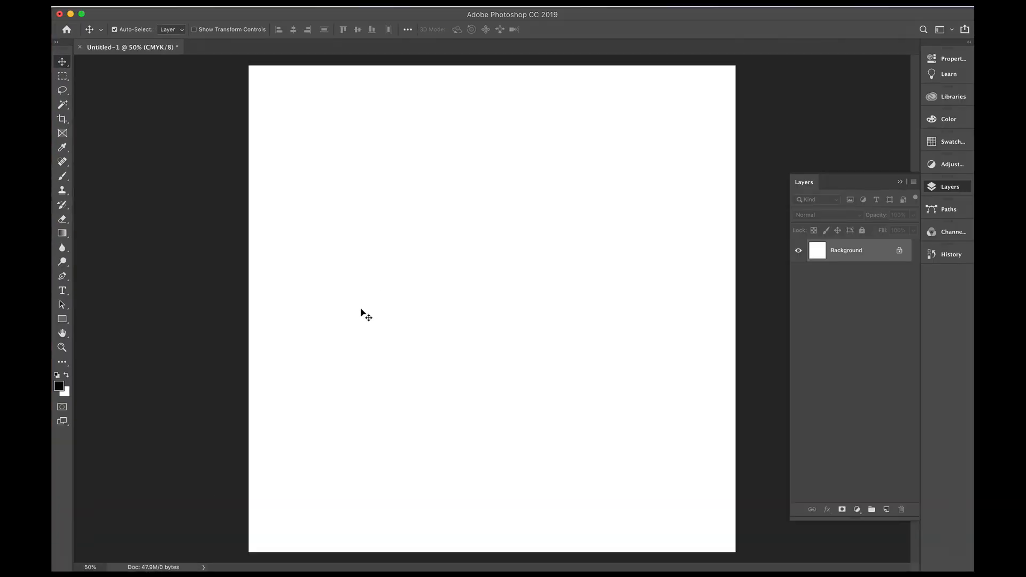
Step: Check the document's canvas size and close it without changes
{"action": "left_click", "coordinate": [209, 8]}
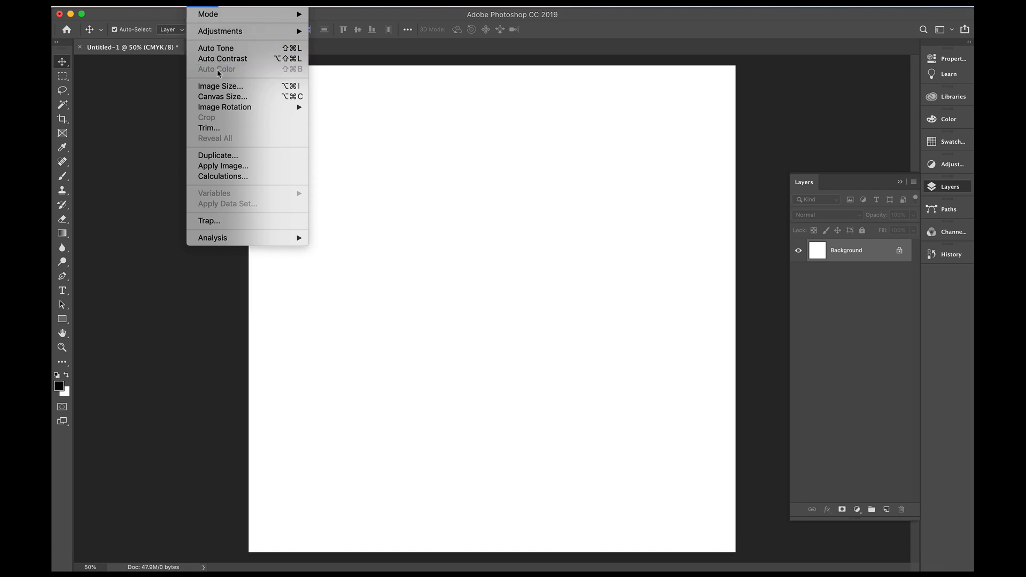
{"action": "left_click", "coordinate": [222, 96]}
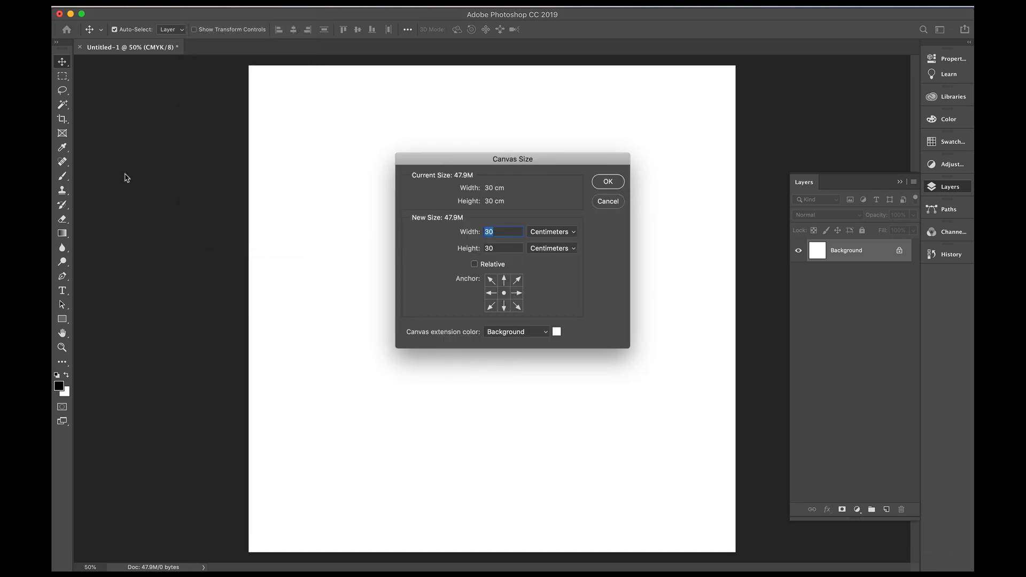
{"action": "left_click", "coordinate": [605, 182]}
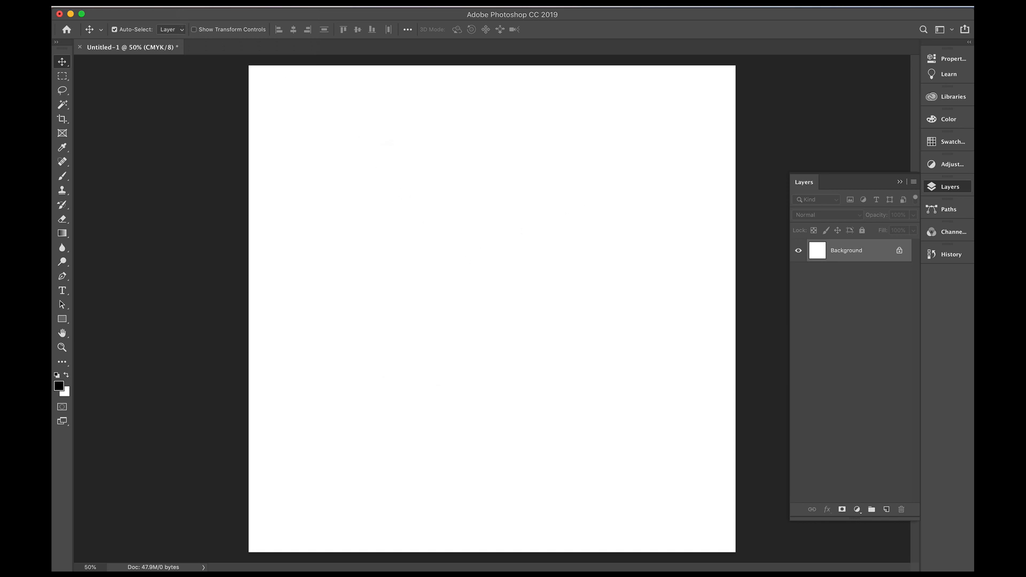
Step: Place ANIMAL WORKING.ai page 1 (pink leopard spots) as an embedded layer and start renaming it
{"action": "left_click", "coordinate": [161, 7]}
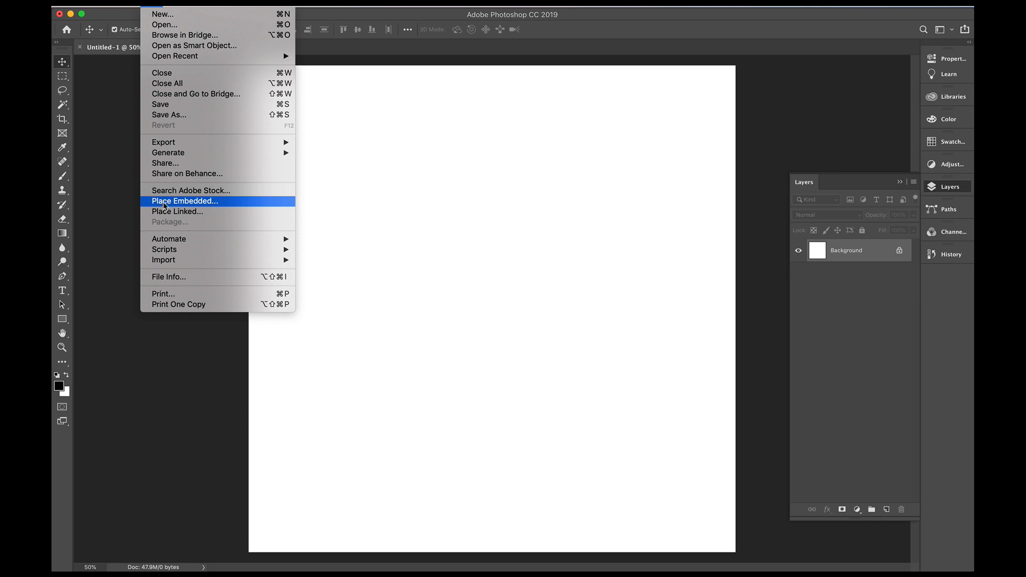
{"action": "left_click", "coordinate": [164, 202]}
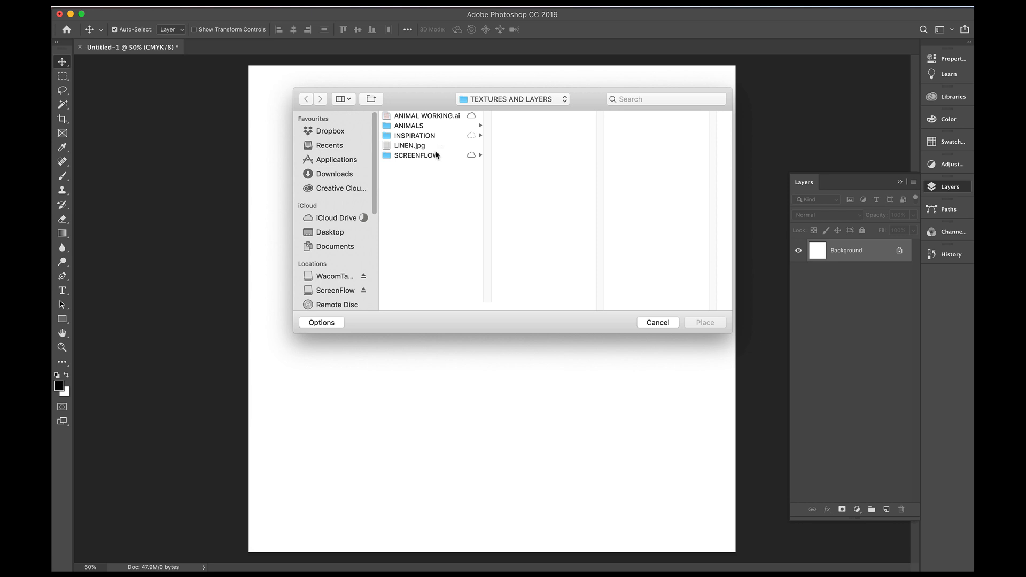
{"action": "left_click", "coordinate": [439, 117]}
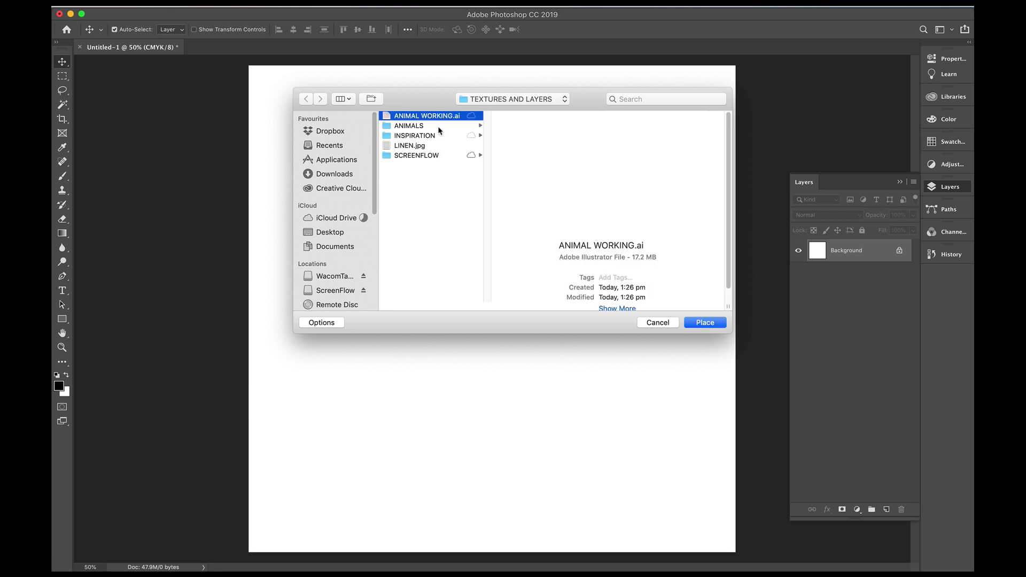
{"action": "left_click", "coordinate": [705, 322]}
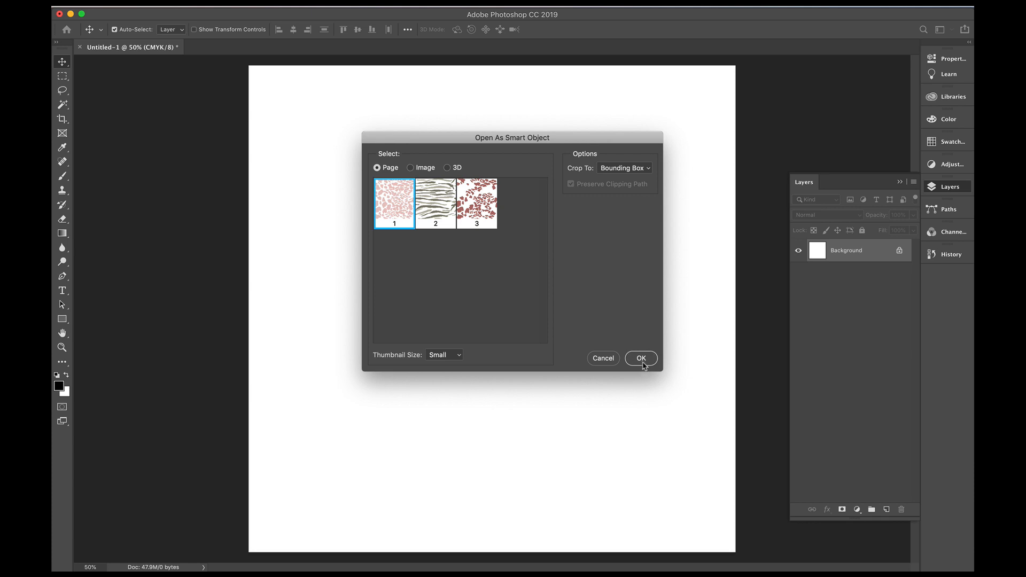
{"action": "key", "text": "Return"}
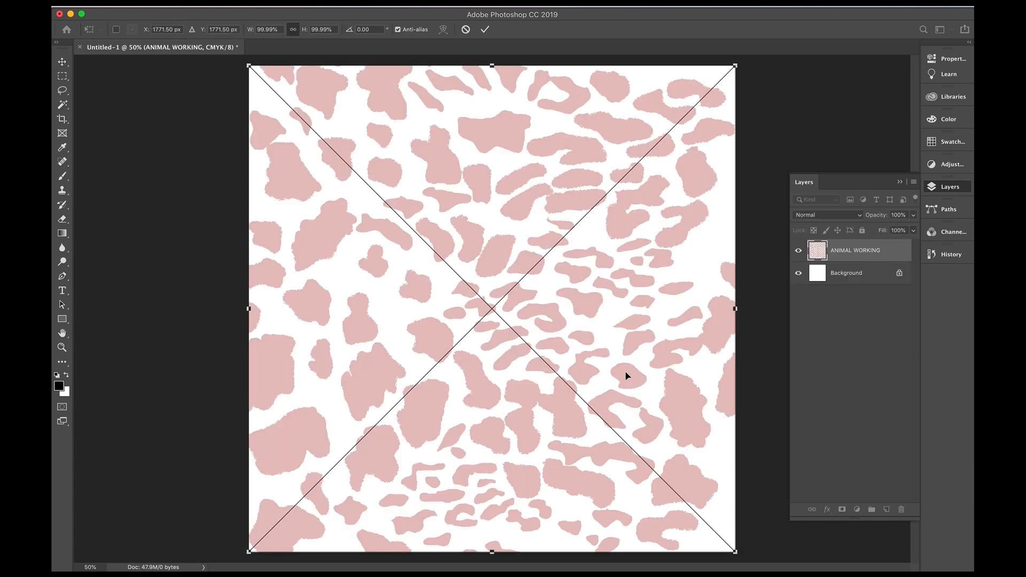
{"action": "key", "text": "Return"}
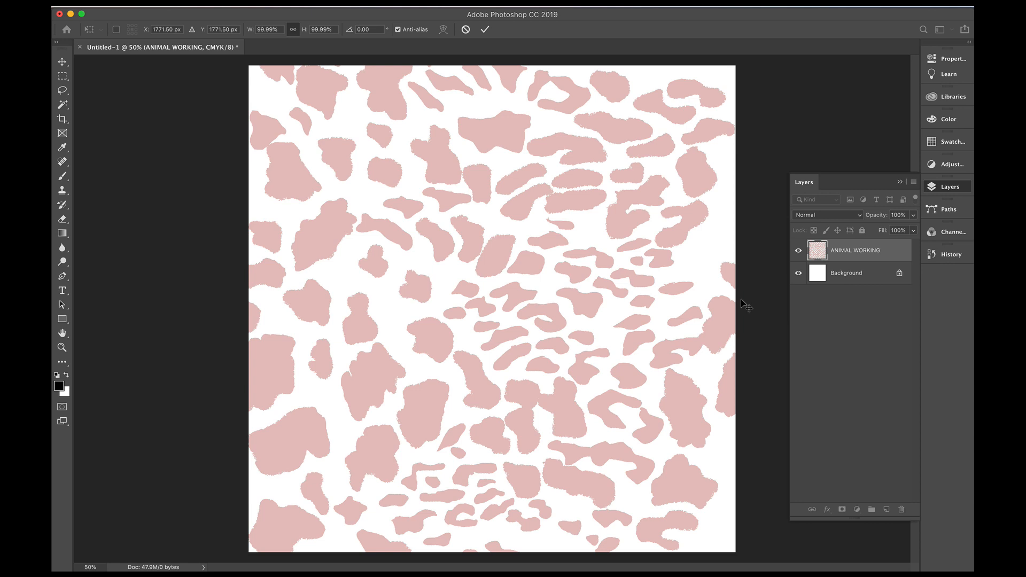
{"action": "double_click", "coordinate": [855, 251]}
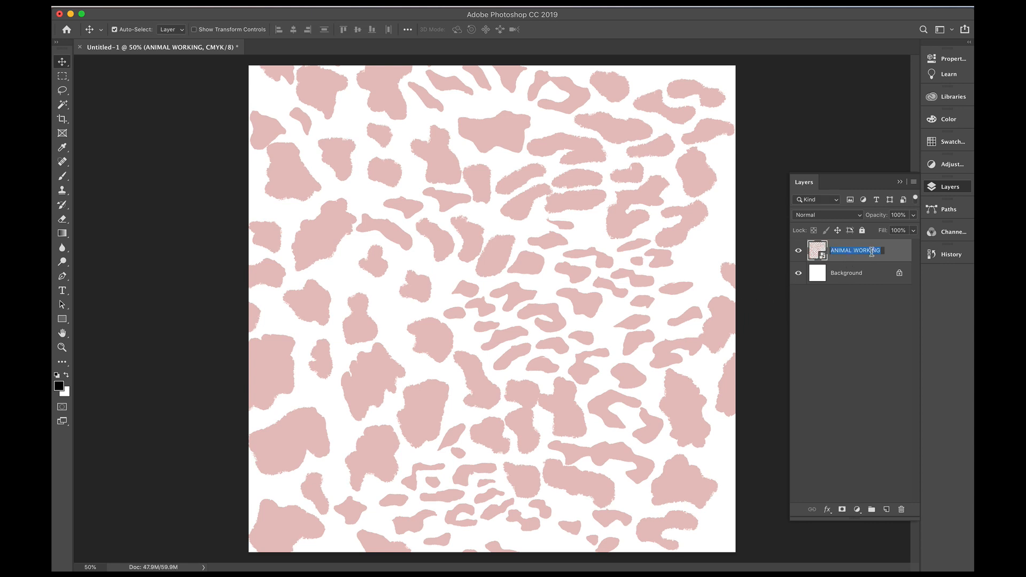
{"action": "type", "text": "LEO"}
{"action": "type", "text": "PARD"}
Step: Finish the LEOPARD rename, then place ANIMAL WORKING.ai page 2 (zebra stripes) and begin naming it ZEBRA
{"action": "left_click", "coordinate": [835, 323]}
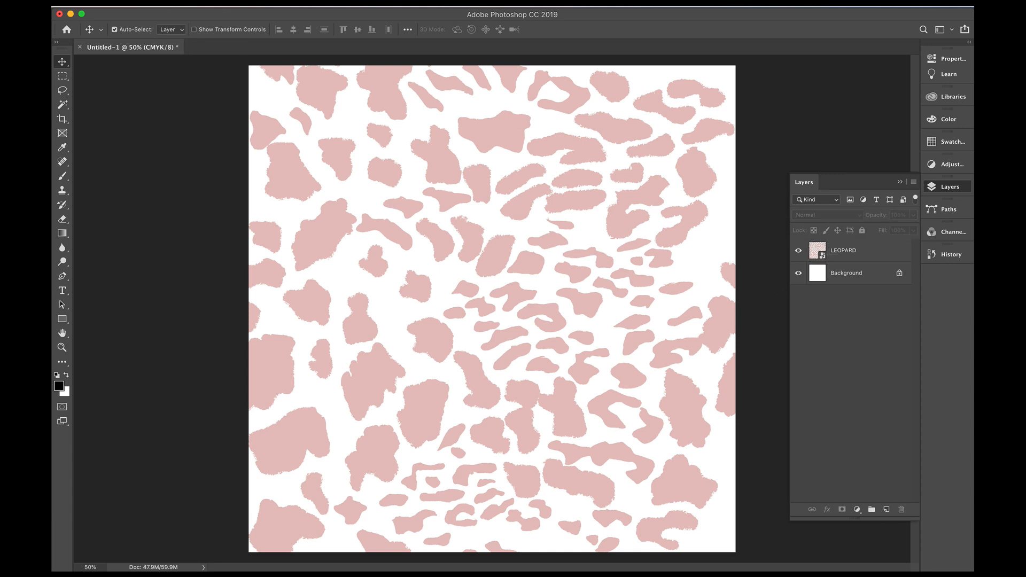
{"action": "left_click", "coordinate": [200, 206]}
{"action": "left_click", "coordinate": [433, 117]}
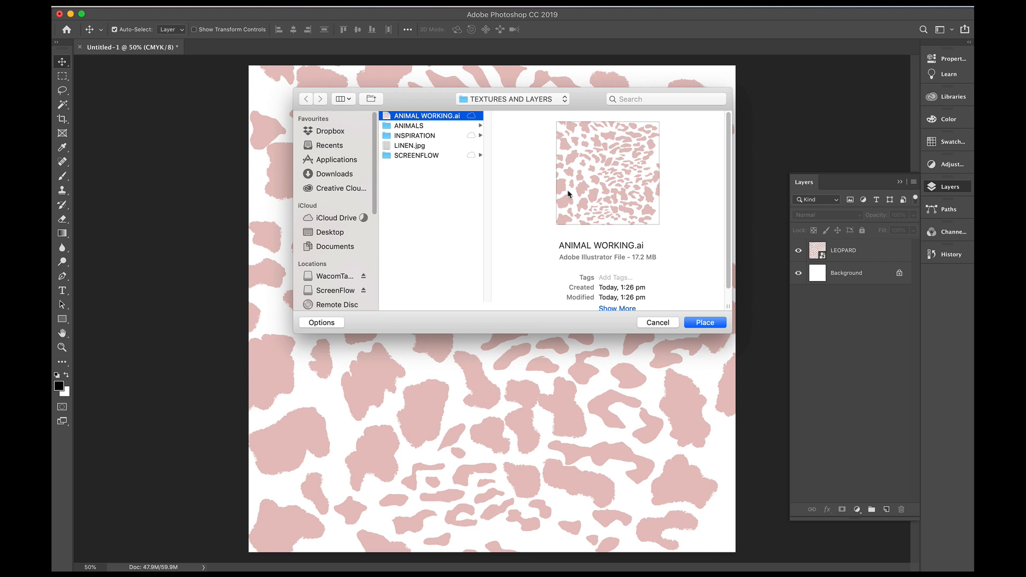
{"action": "left_click", "coordinate": [704, 322]}
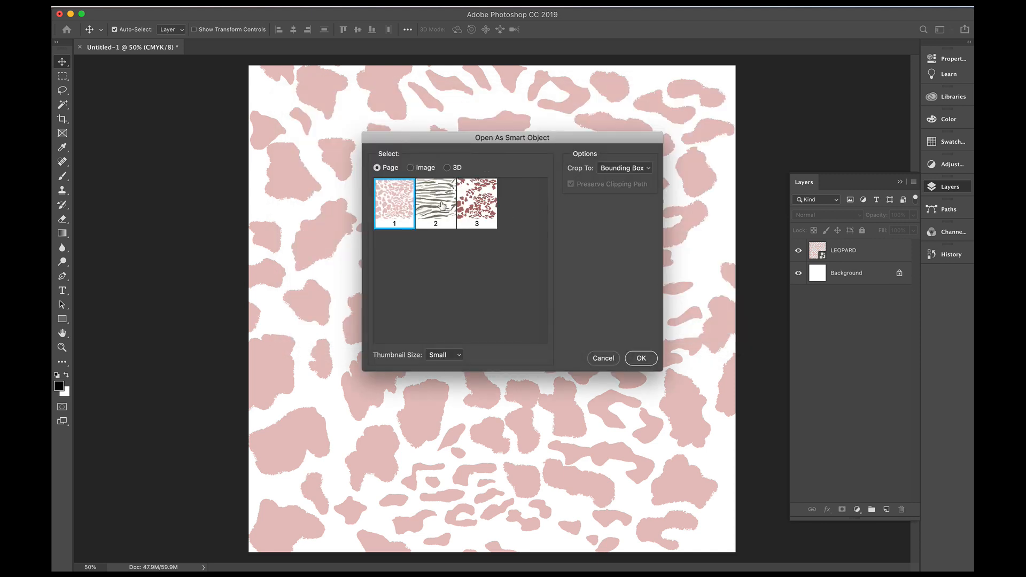
{"action": "left_click", "coordinate": [442, 204]}
{"action": "left_click", "coordinate": [641, 358]}
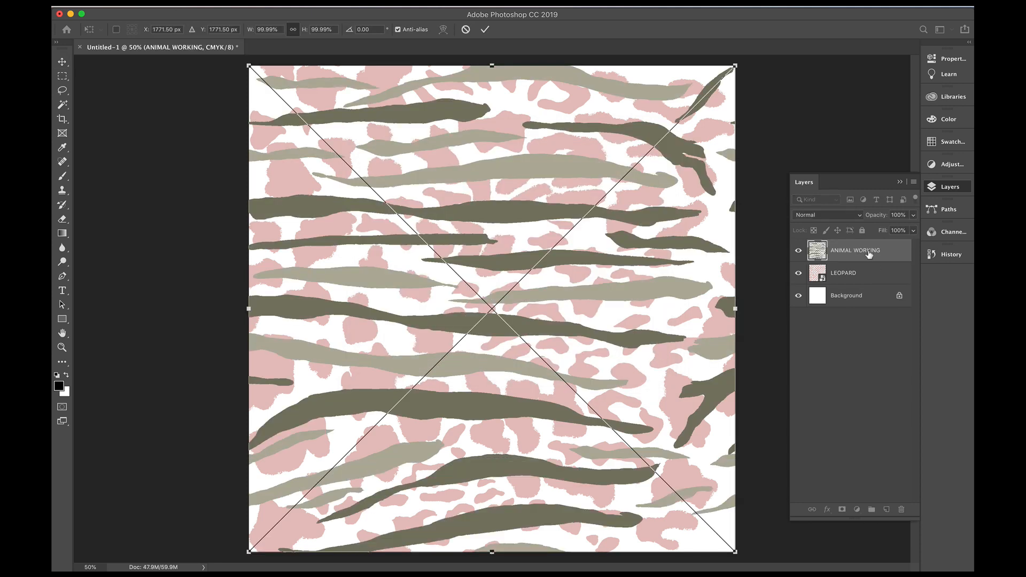
{"action": "double_click", "coordinate": [856, 250]}
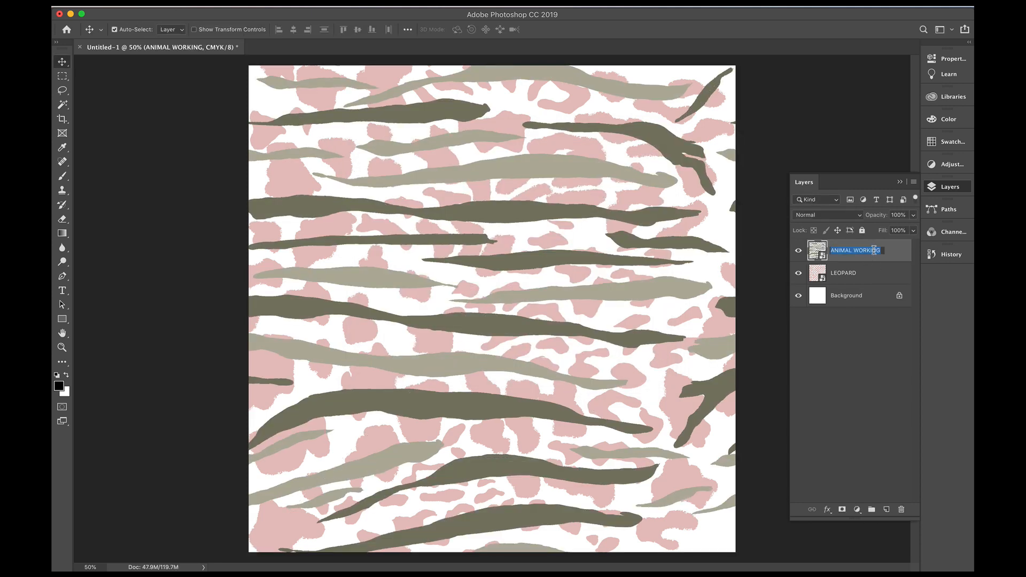
{"action": "type", "text": "ZEBRA"}
Step: Finish the ZEBRA rename and place ANIMAL WORKING.ai again above the LEOPARD layer
{"action": "left_click", "coordinate": [861, 276]}
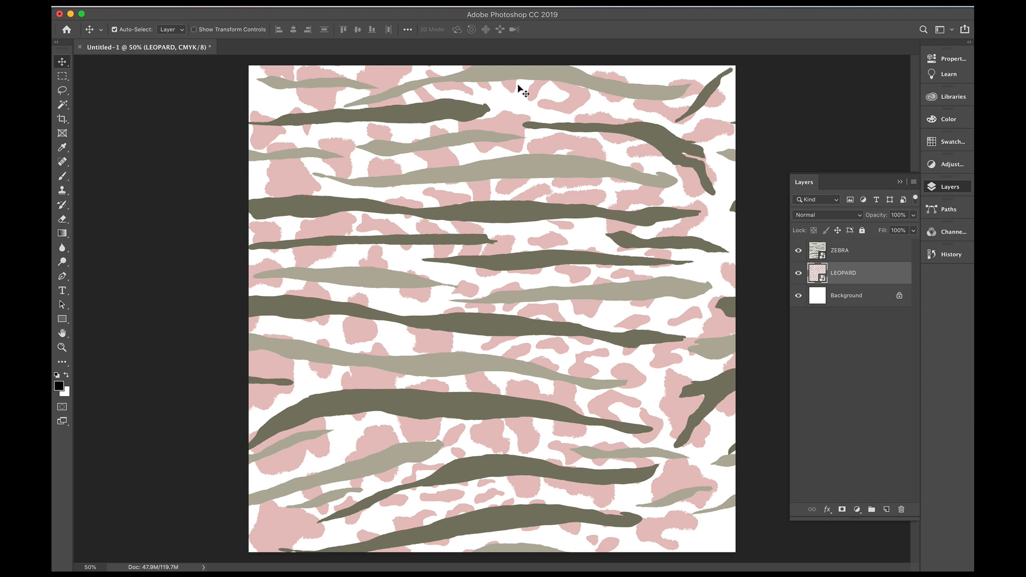
{"action": "left_click", "coordinate": [152, 2]}
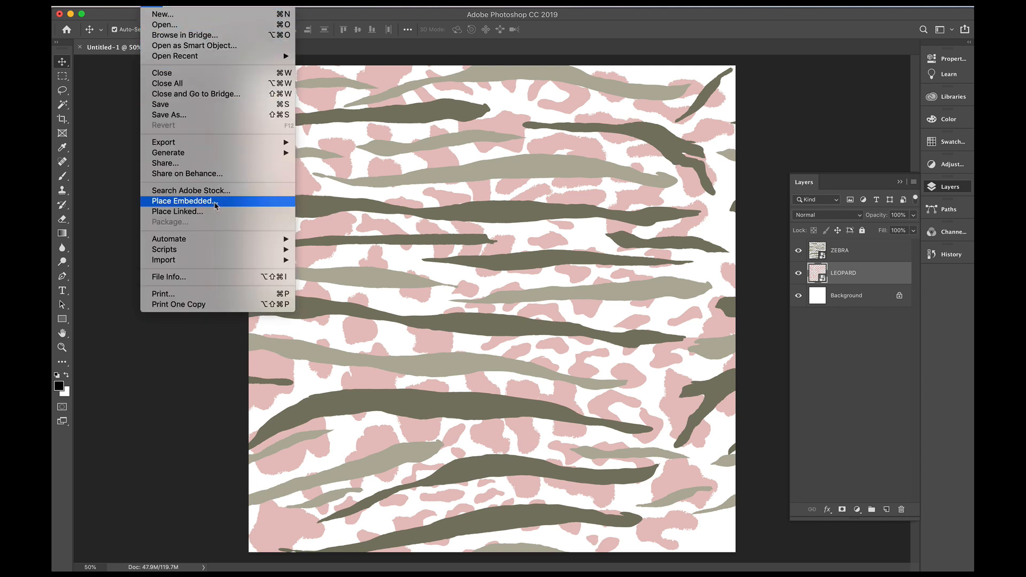
{"action": "left_click", "coordinate": [183, 202]}
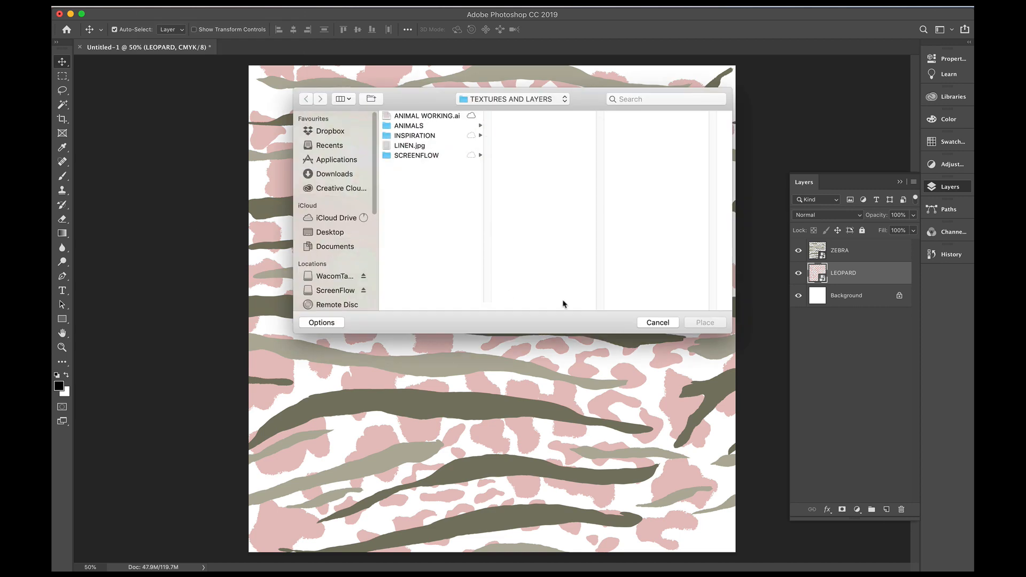
{"action": "left_click", "coordinate": [410, 116]}
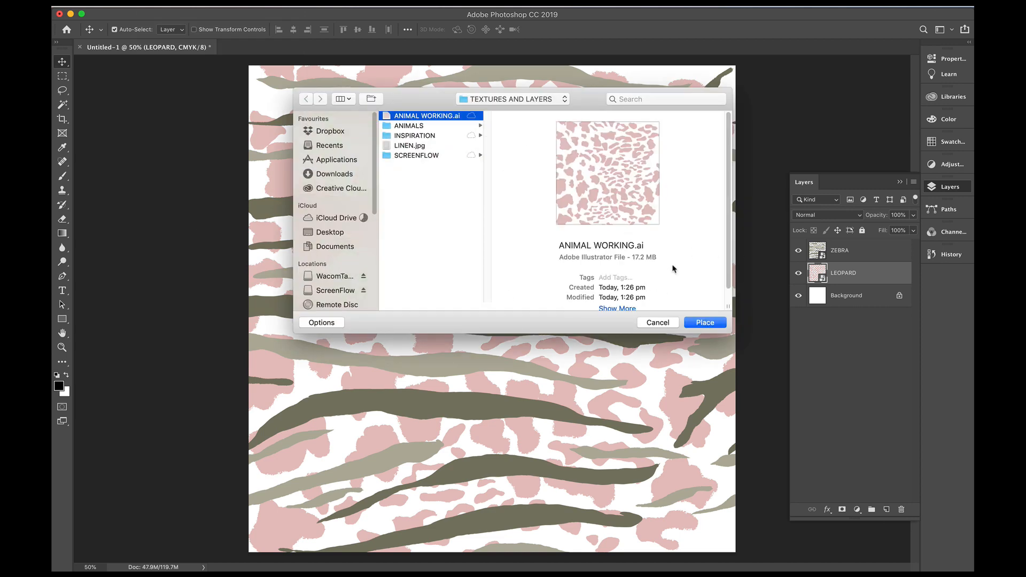
{"action": "left_click", "coordinate": [705, 322]}
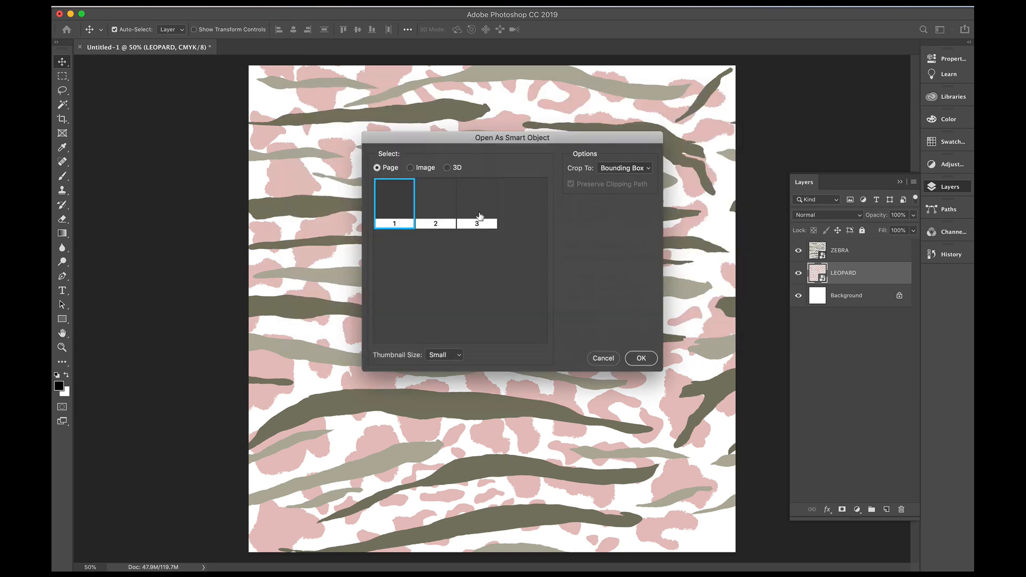
Step: Choose page 3, the red leopard spots, commit it and rename the layer LEOPARD 2
{"action": "left_click", "coordinate": [479, 206]}
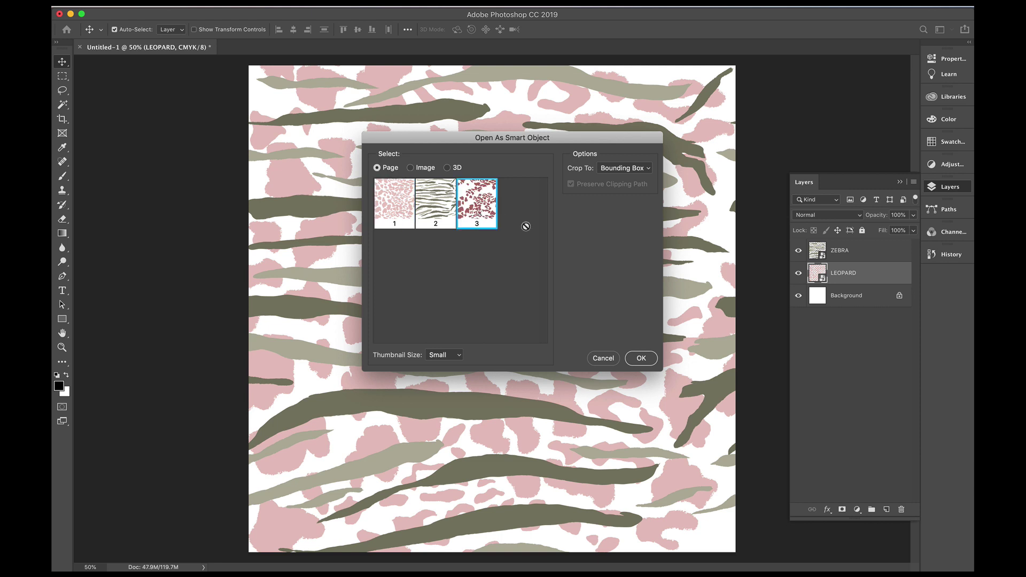
{"action": "left_click", "coordinate": [641, 358]}
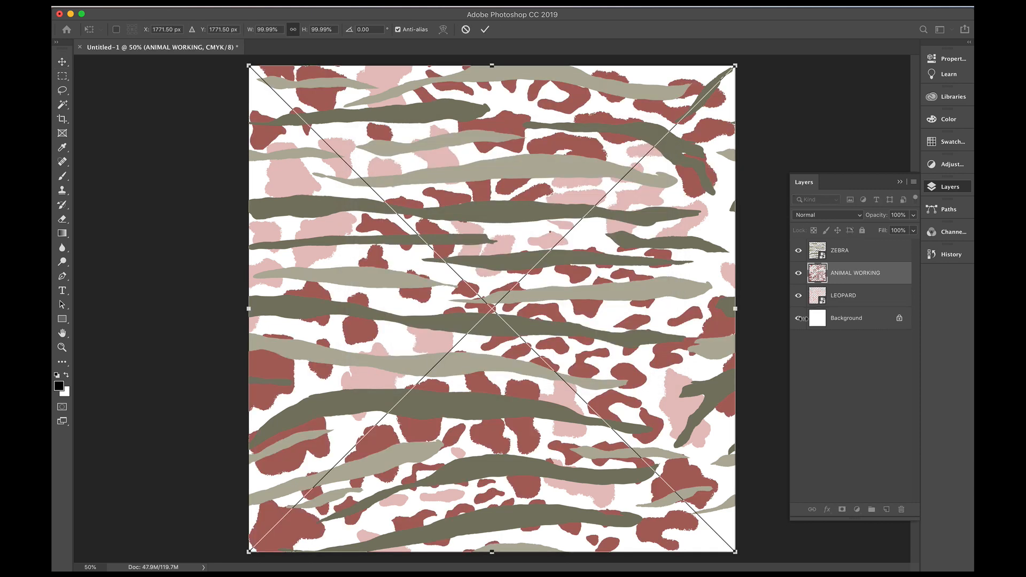
{"action": "double_click", "coordinate": [849, 273]}
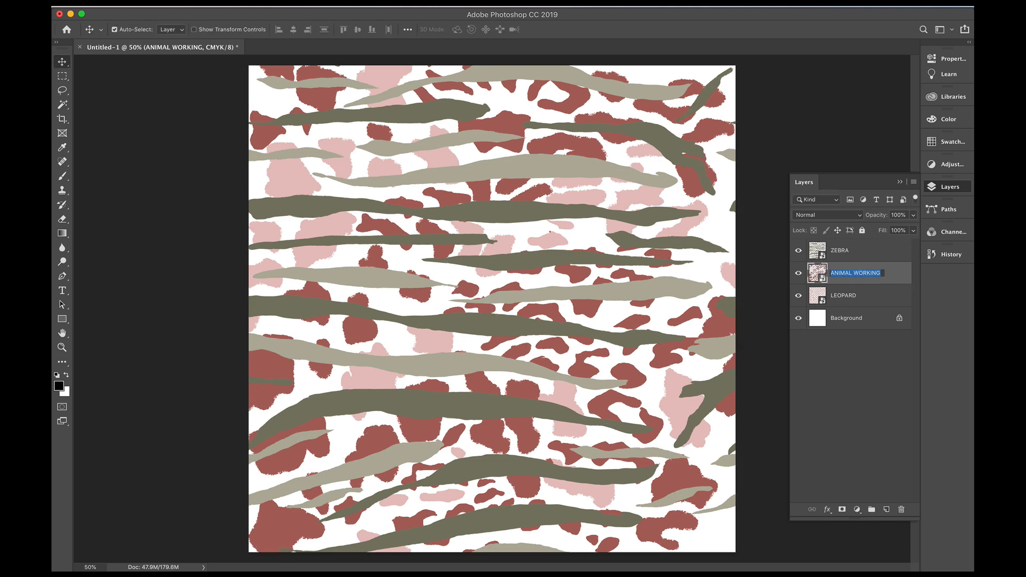
{"action": "type", "text": "LEOPA"}
{"action": "type", "text": "RD 2"}
{"action": "key", "text": "Return"}
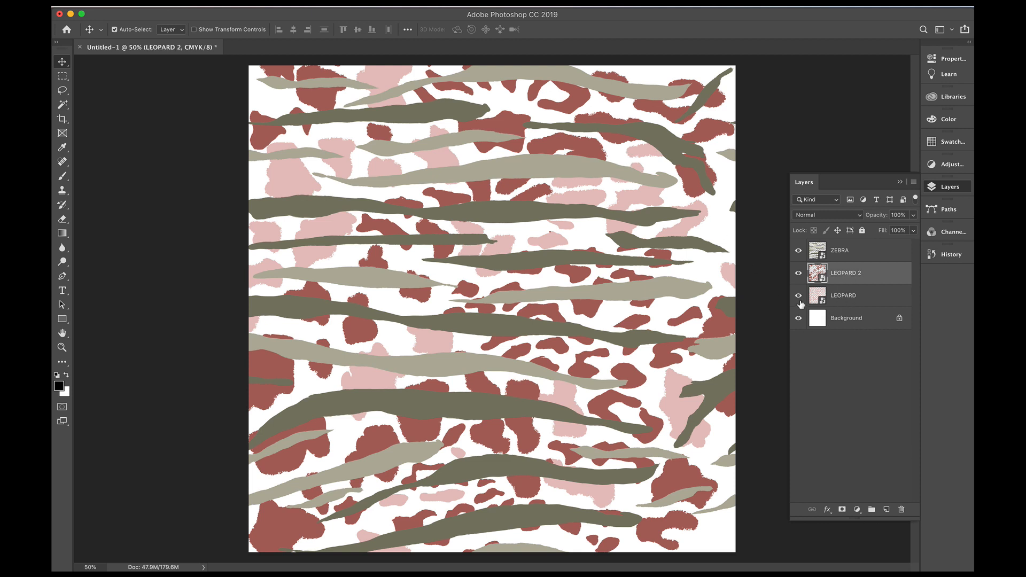
Step: Hide LEOPARD, move LEOPARD 2 above ZEBRA and clear the layer selection
{"action": "left_click", "coordinate": [798, 296]}
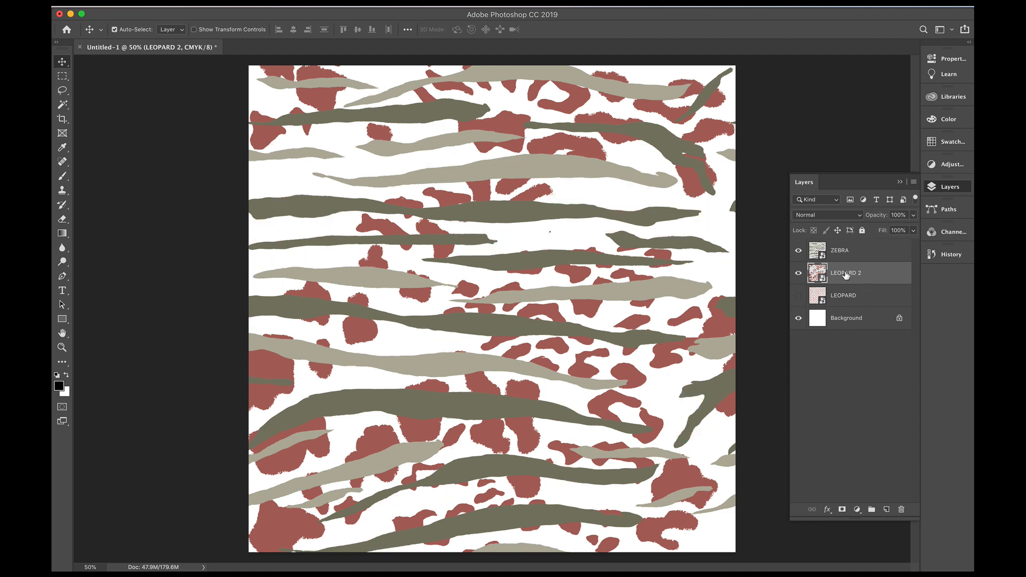
{"action": "left_click_drag", "start_coordinate": [846, 274], "coordinate": [850, 244]}
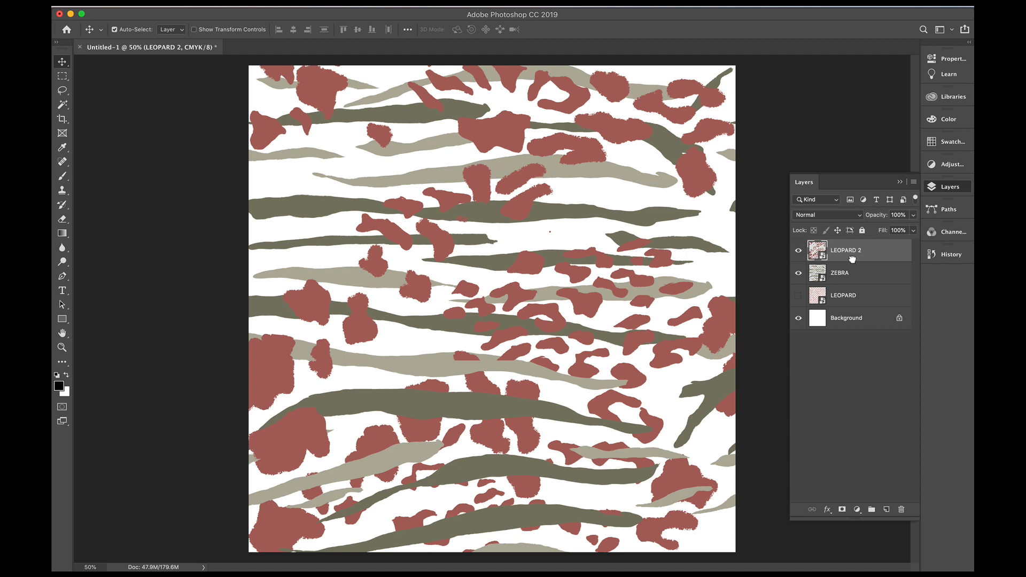
{"action": "left_click", "coordinate": [772, 113]}
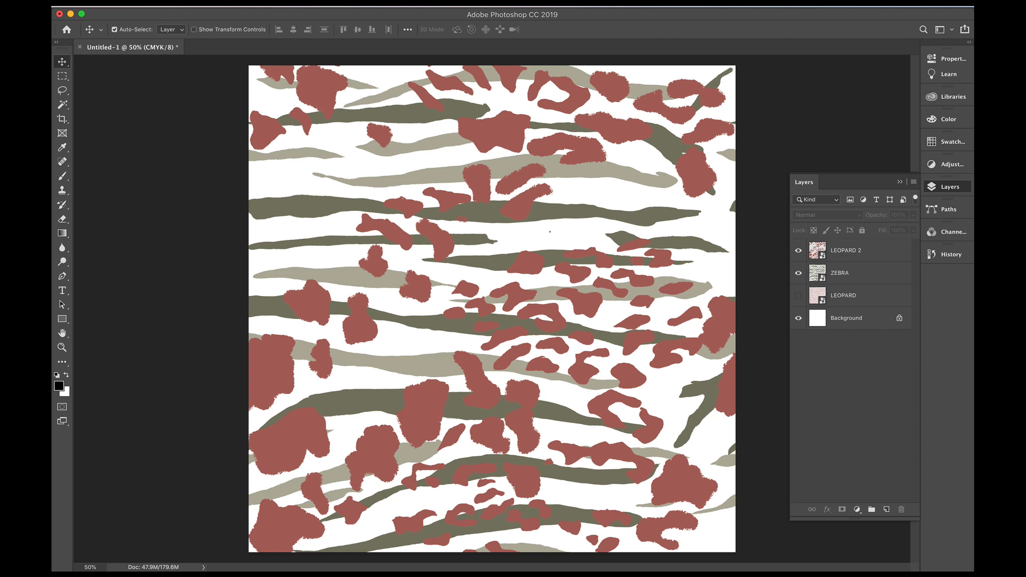
Step: Place LINEN.jpg as an embedded layer on top of the stack
{"action": "left_click", "coordinate": [153, 7]}
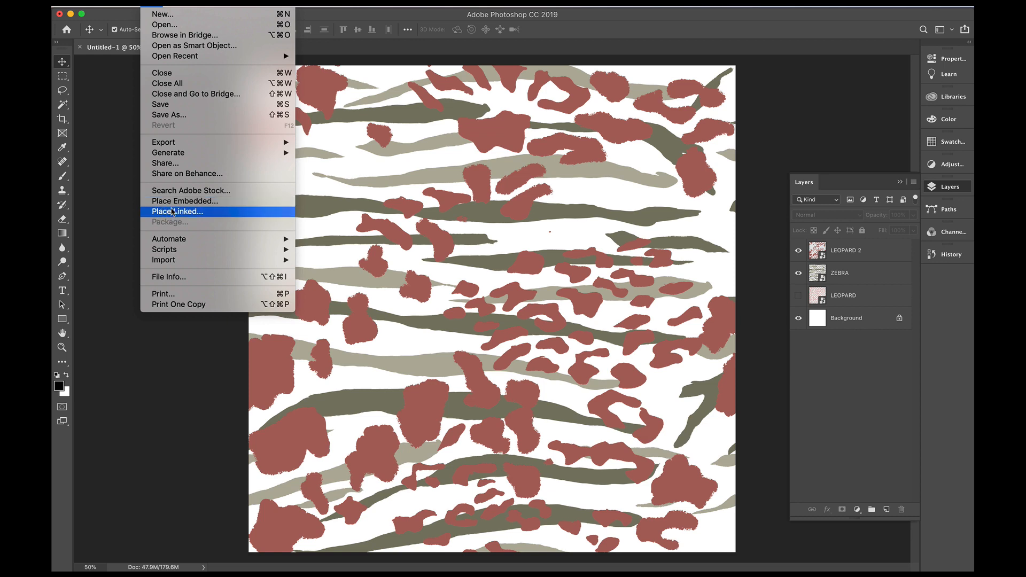
{"action": "left_click", "coordinate": [175, 206]}
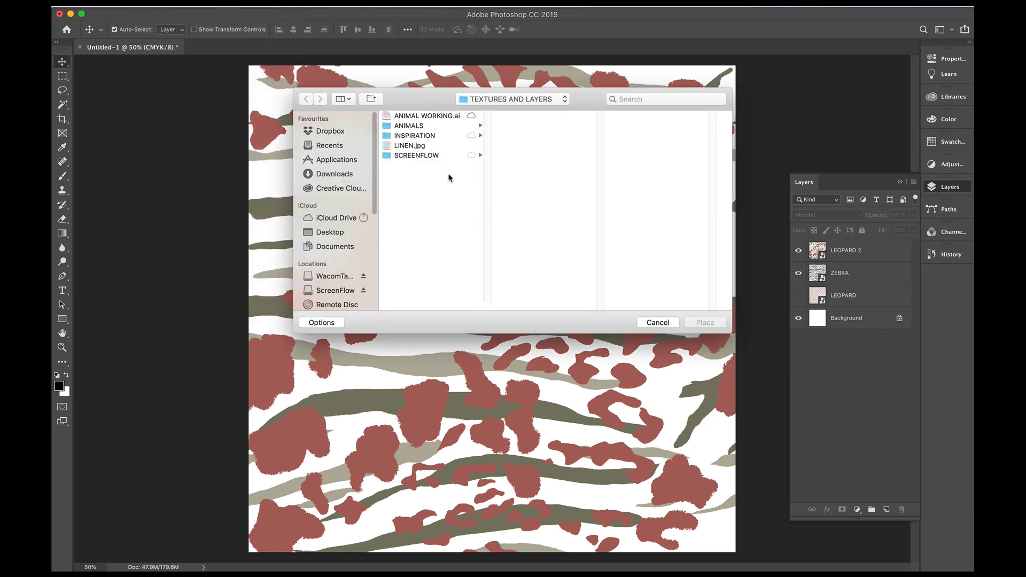
{"action": "left_click", "coordinate": [420, 149]}
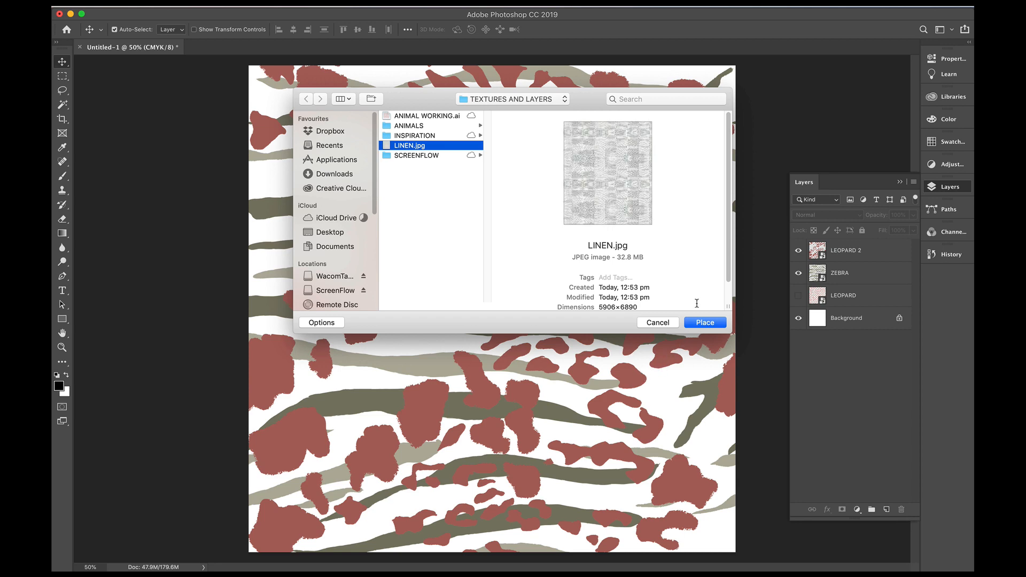
{"action": "left_click", "coordinate": [703, 324]}
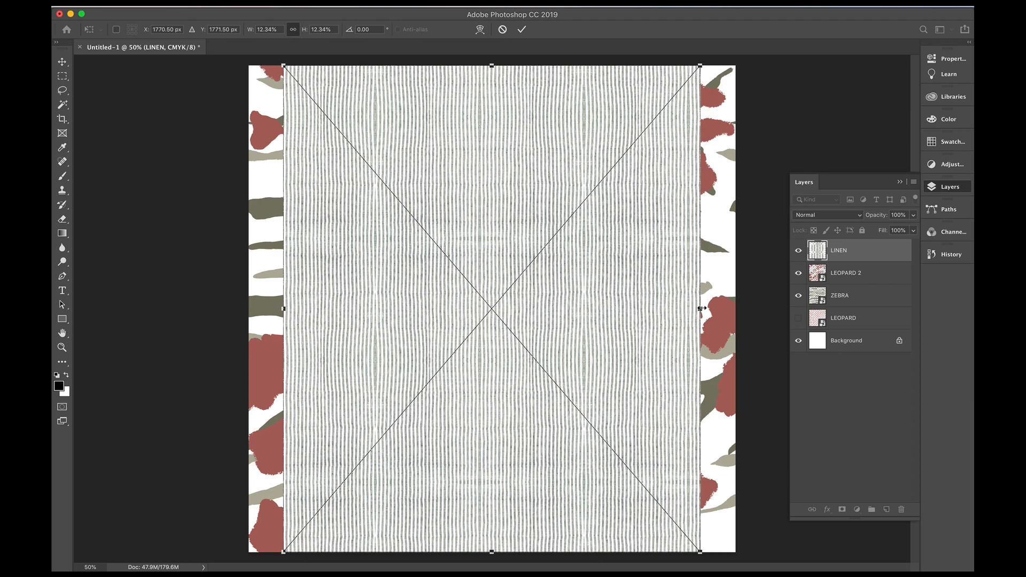
Step: Stretch the linen texture to the left and right canvas edges and commit the transform
{"action": "left_click_drag", "start_coordinate": [703, 310], "coordinate": [735, 310]}
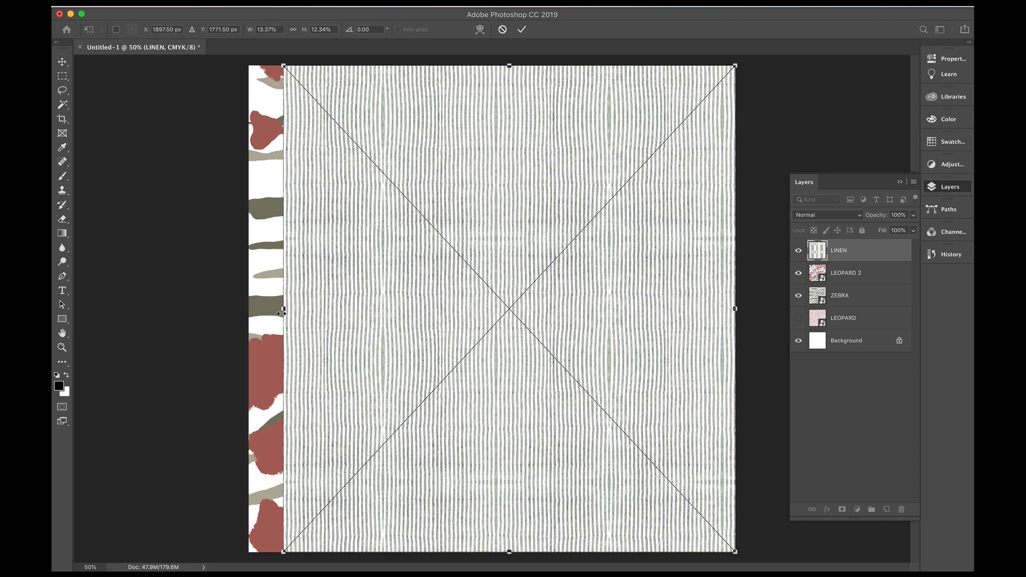
{"action": "left_click_drag", "start_coordinate": [281, 312], "coordinate": [248, 310]}
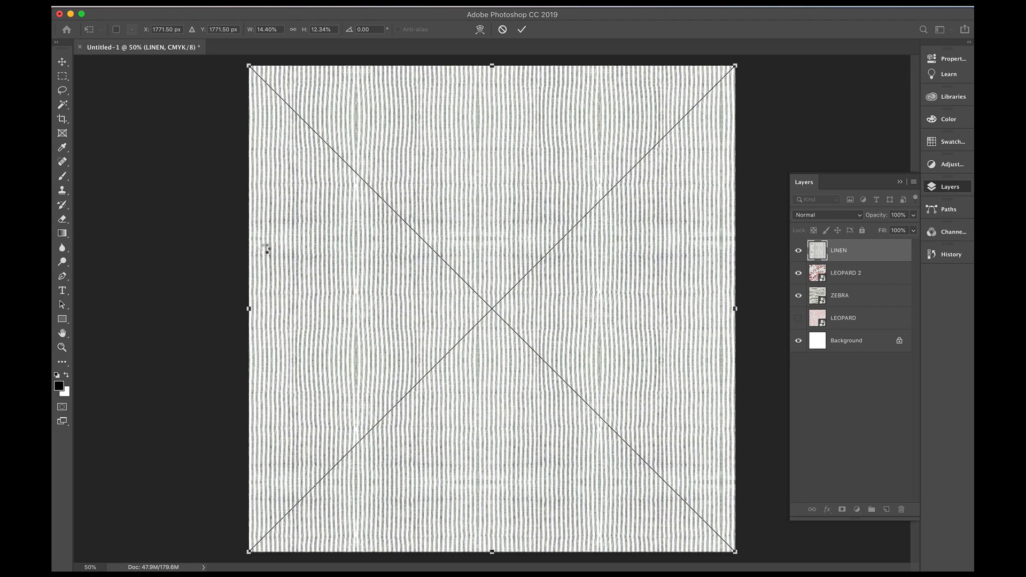
{"action": "key", "text": "Return"}
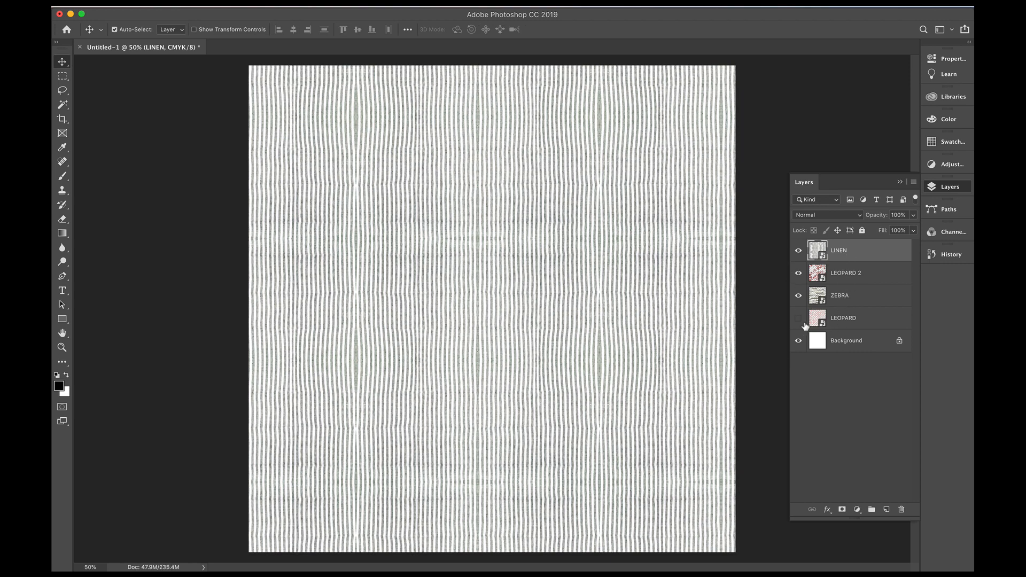
Step: Hide the original LEOPARD layer and duplicate LINEN into LINEN copy
{"action": "left_click", "coordinate": [798, 318]}
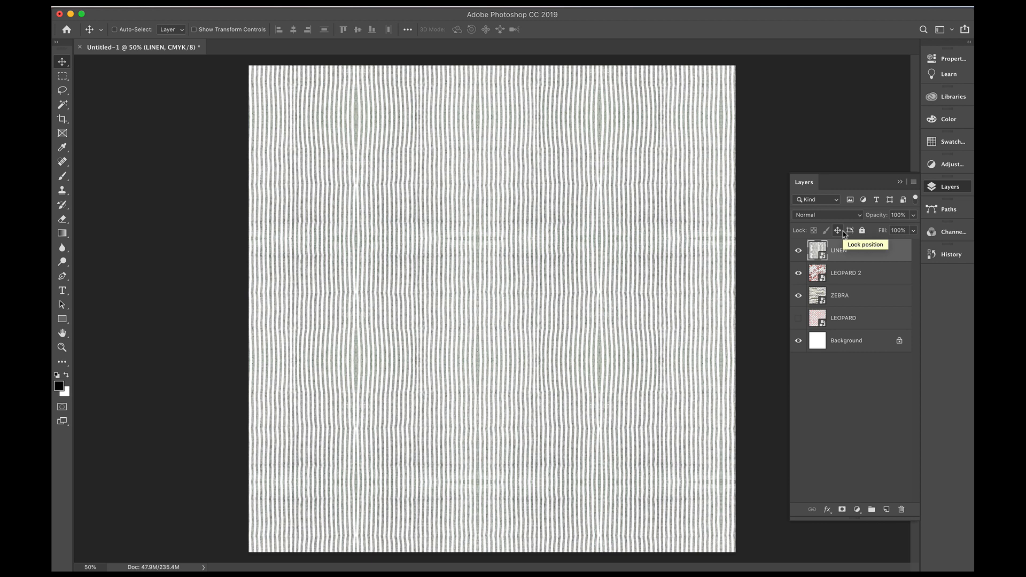
{"action": "key", "text": "ctrl+j"}
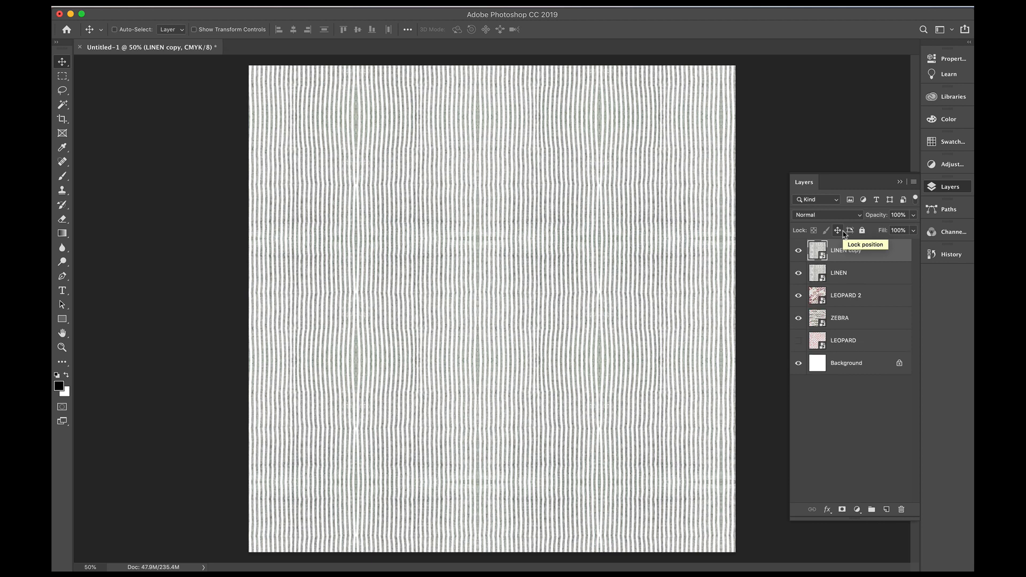
Step: Select LINEN and LINEN copy together and move them beneath the zebra stripes
{"action": "left_click", "coordinate": [845, 297]}
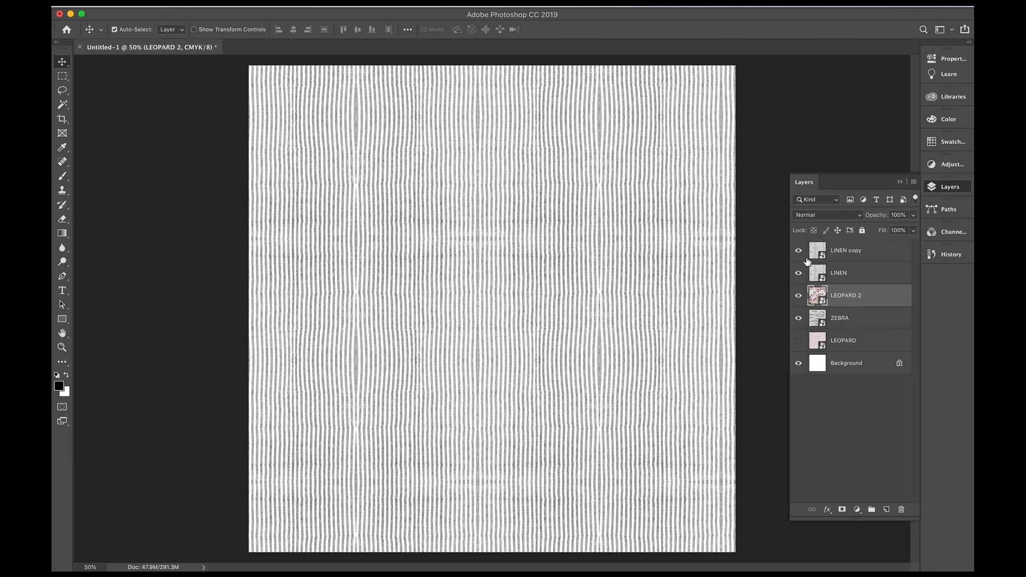
{"action": "left_click", "coordinate": [850, 272]}
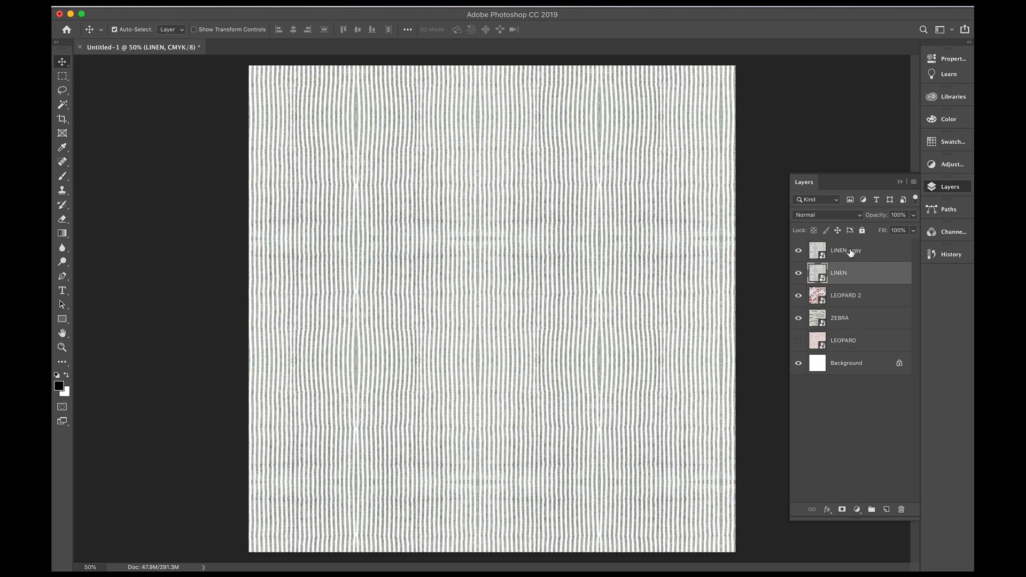
{"action": "left_click", "coordinate": [850, 253], "text": "shift"}
{"action": "mouse_move", "coordinate": [839, 275]}
{"action": "left_mouse_down"}
{"action": "mouse_move", "coordinate": [839, 334]}
{"action": "mouse_move", "coordinate": [847, 334]}
{"action": "left_mouse_up"}
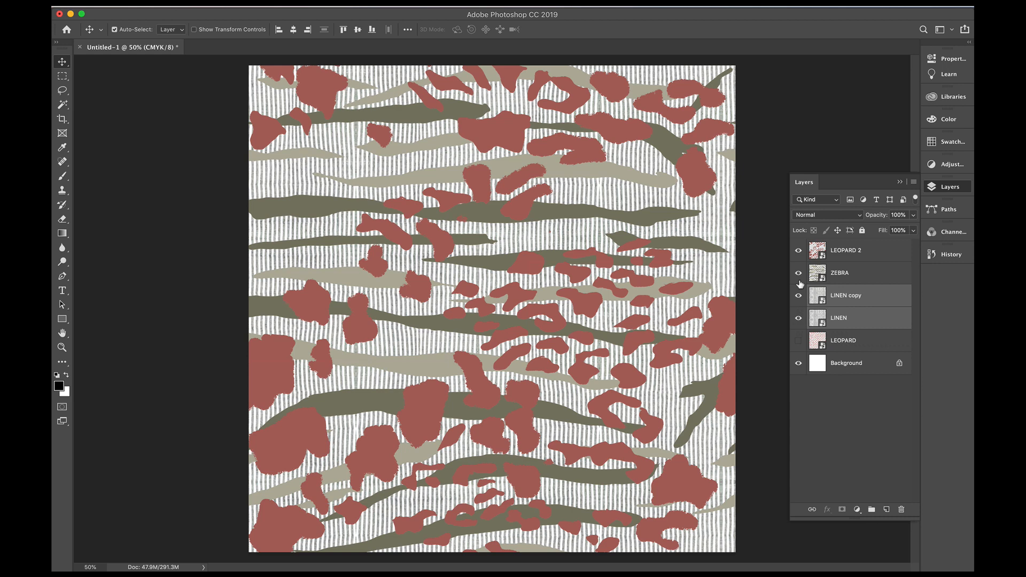
Step: Select LEOPARD 2 and hide the zebra and linen layers so only red spots on white show
{"action": "left_click", "coordinate": [866, 254]}
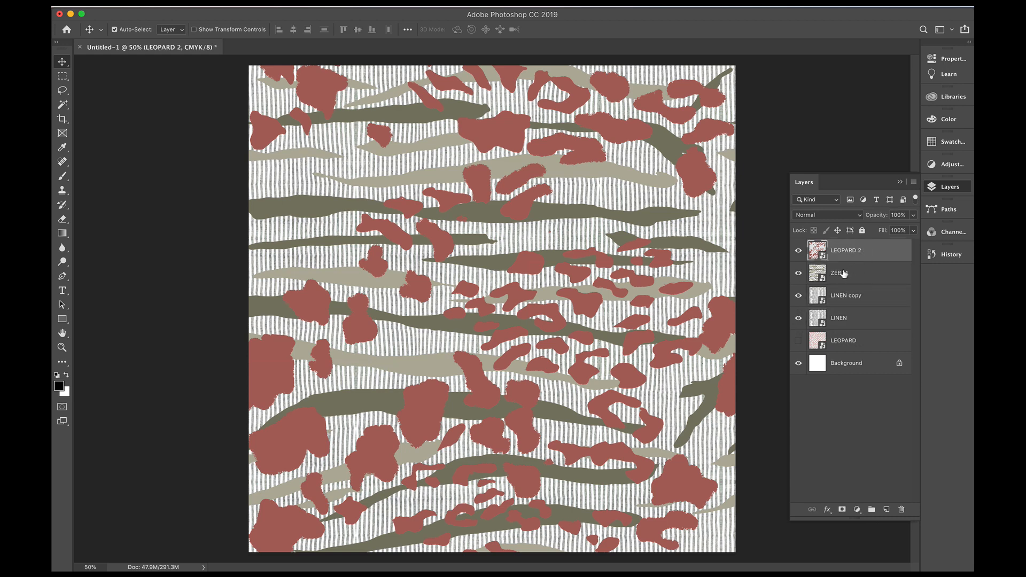
{"action": "left_click", "coordinate": [798, 273]}
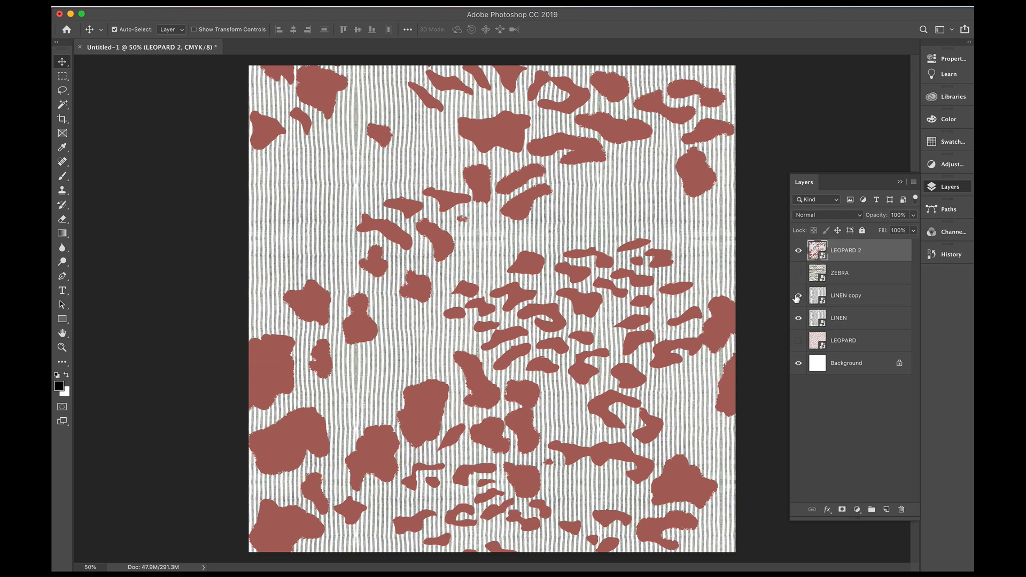
{"action": "left_click", "coordinate": [798, 319]}
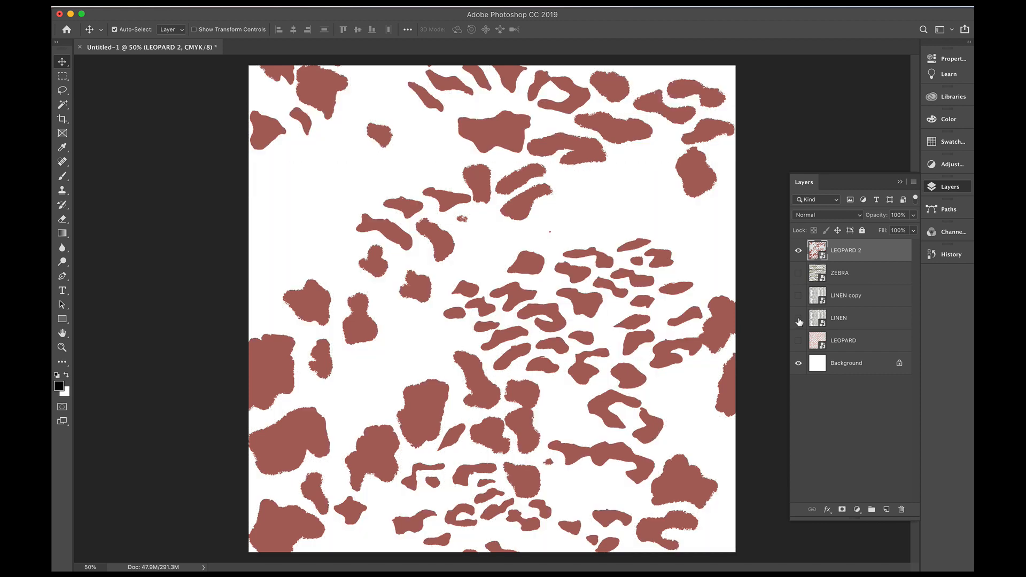
Step: Activate the Magic Wand tool from the selection-tool flyout
{"action": "left_click", "coordinate": [63, 105]}
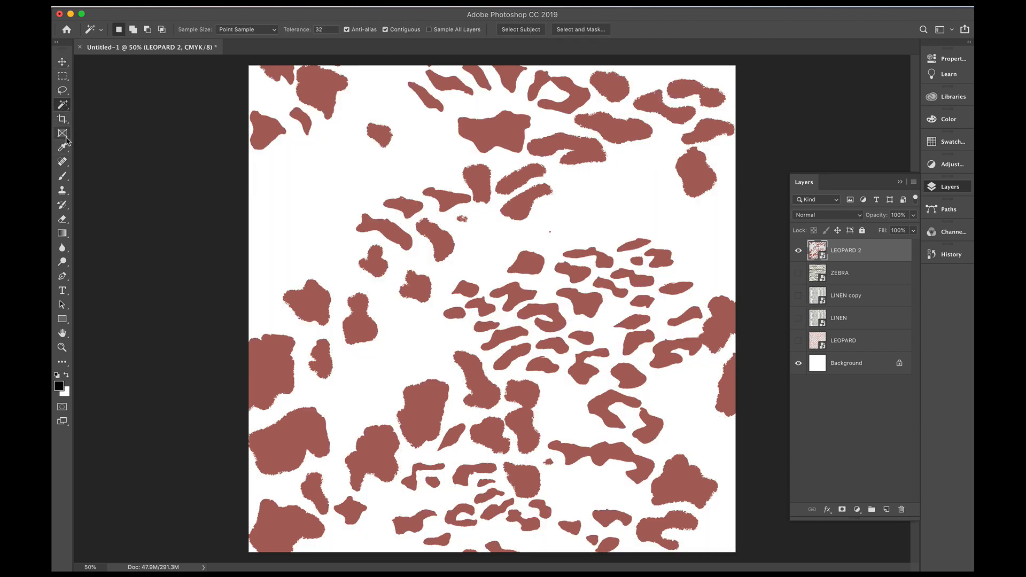
{"action": "right_click", "coordinate": [62, 104]}
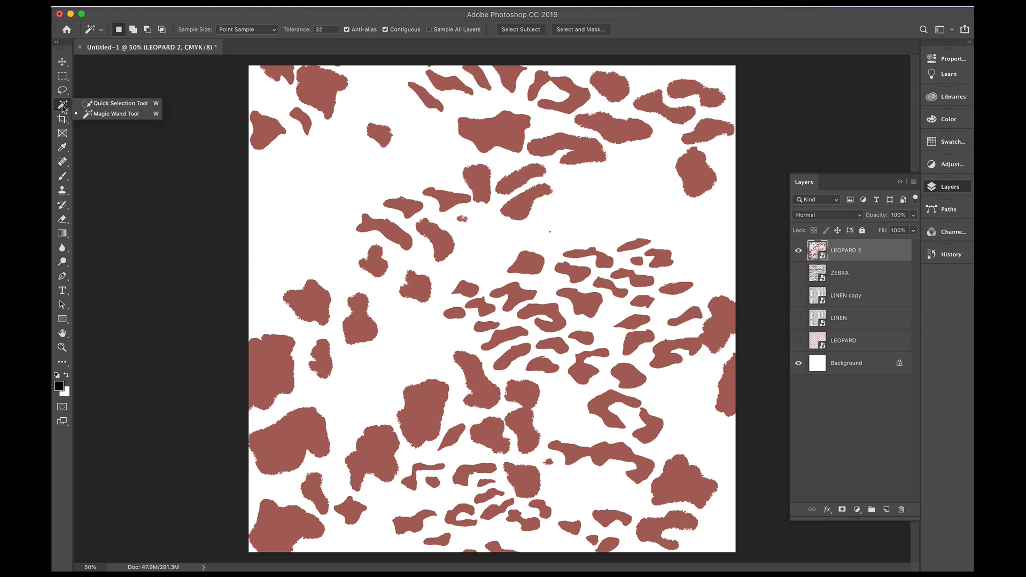
{"action": "left_click", "coordinate": [88, 116]}
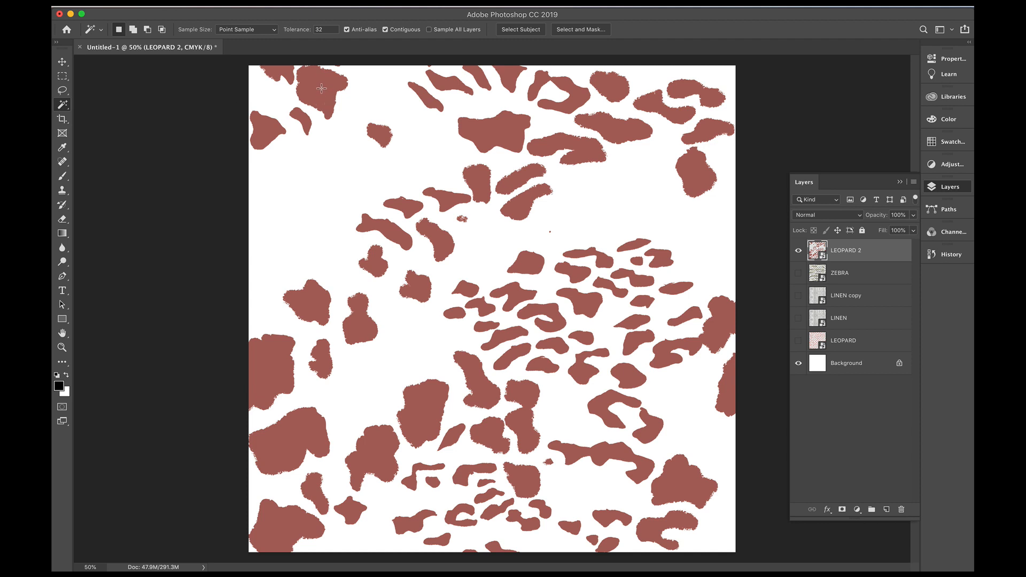
Step: Wand-select one spot, grow to all similar red spots, then invert the selection
{"action": "left_click", "coordinate": [319, 88]}
{"action": "left_click", "coordinate": [288, 7]}
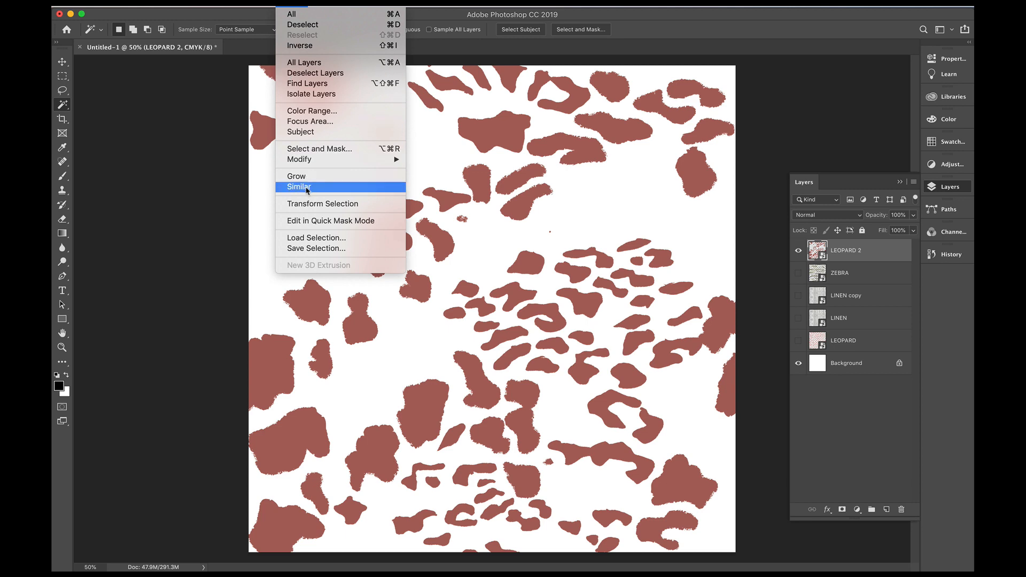
{"action": "left_click", "coordinate": [306, 190]}
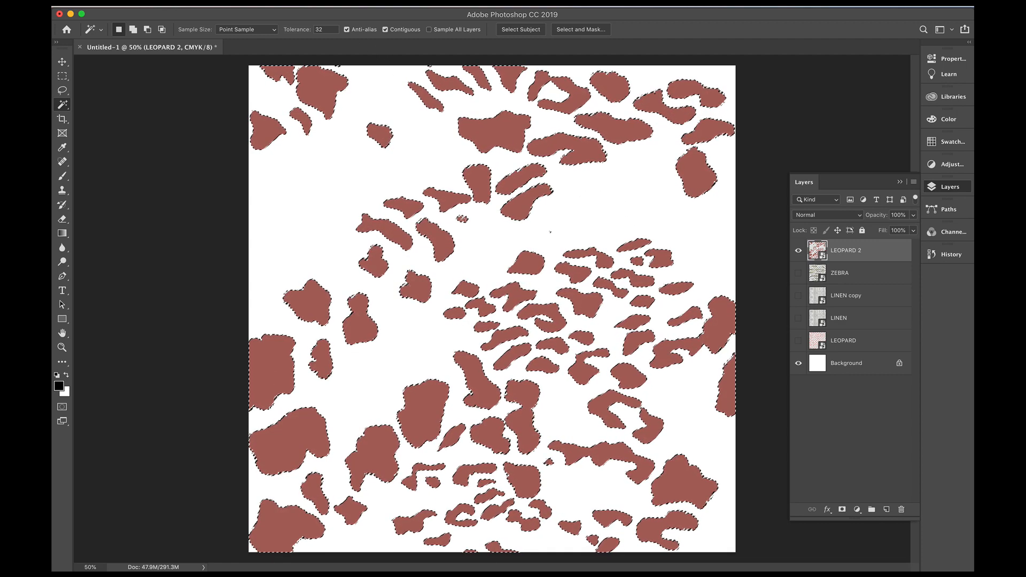
{"action": "left_click", "coordinate": [288, 2]}
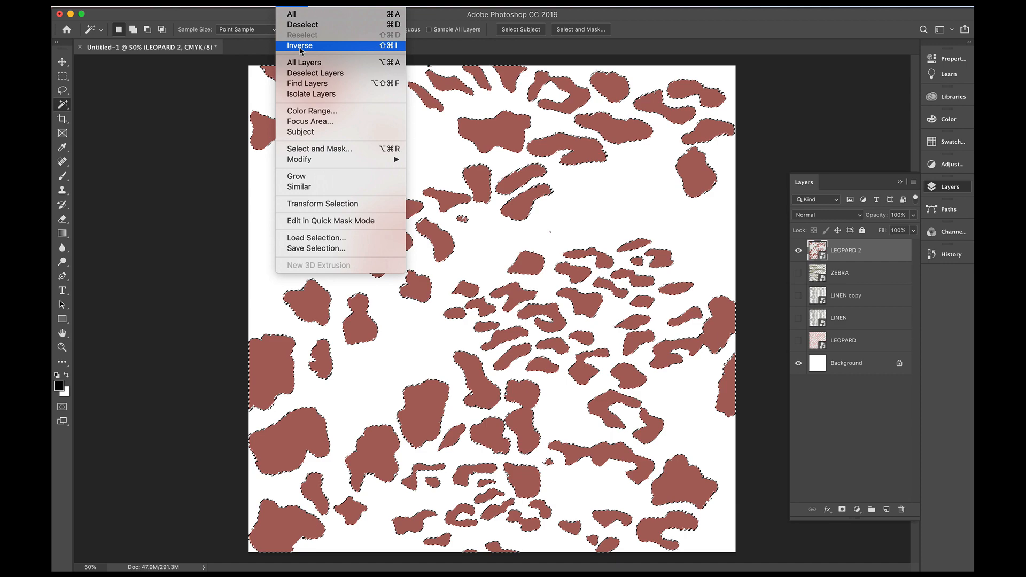
{"action": "left_click", "coordinate": [303, 46]}
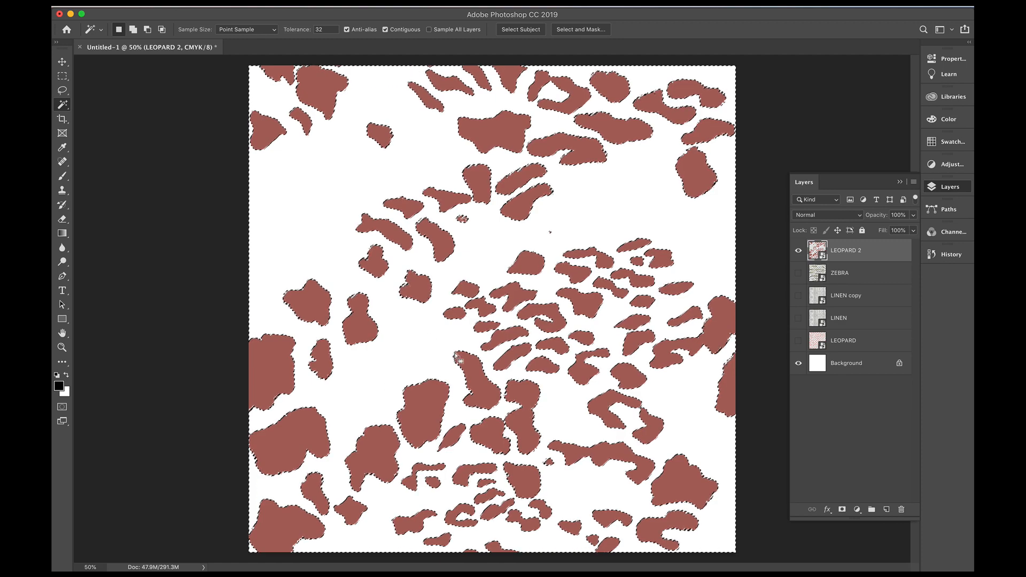
Step: Hide LEOPARD 2, show LINEN copy and try deleting outside the spots, dismissing the smart-object error
{"action": "left_click", "coordinate": [798, 251]}
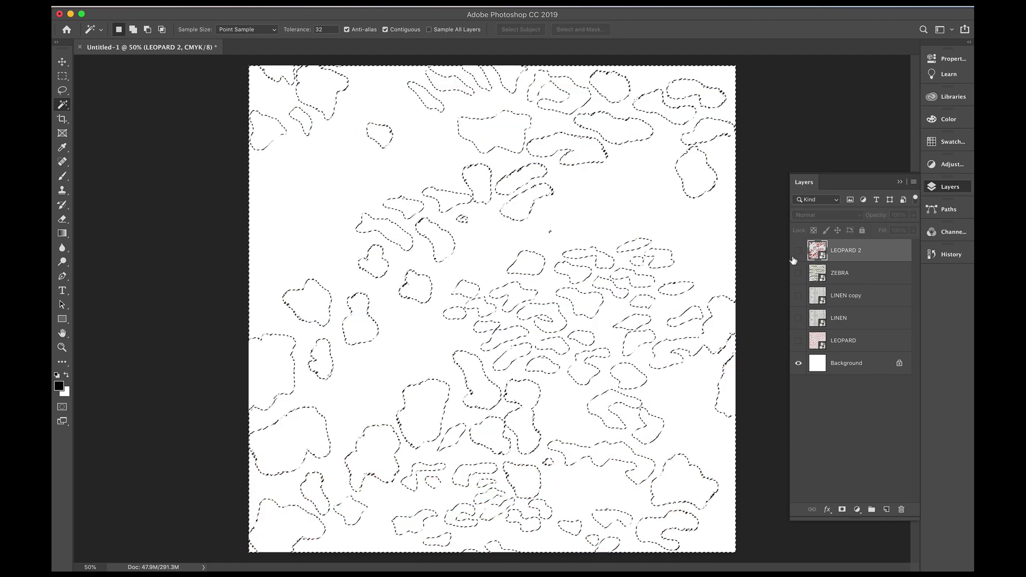
{"action": "left_click", "coordinate": [841, 296]}
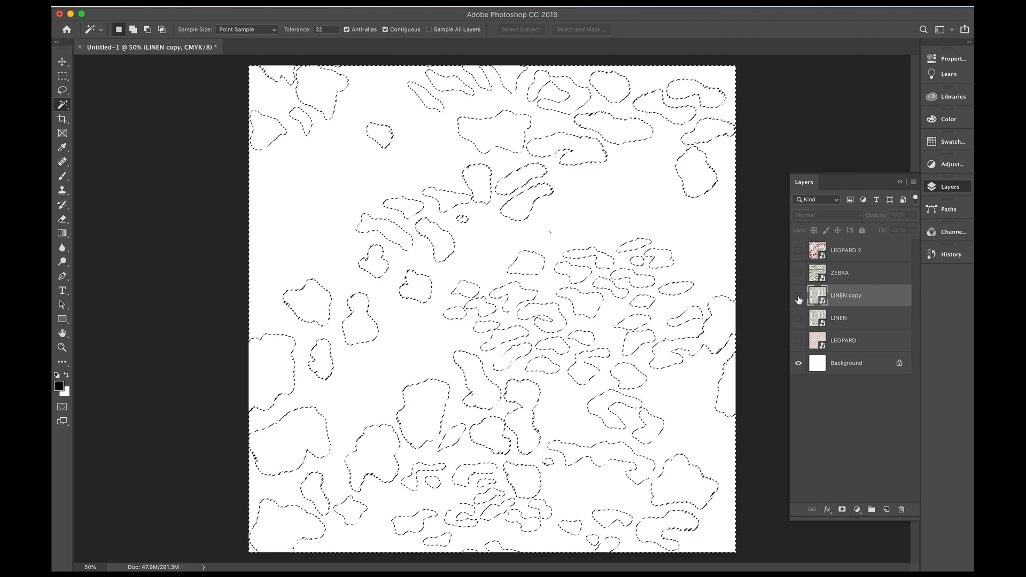
{"action": "left_click", "coordinate": [798, 296]}
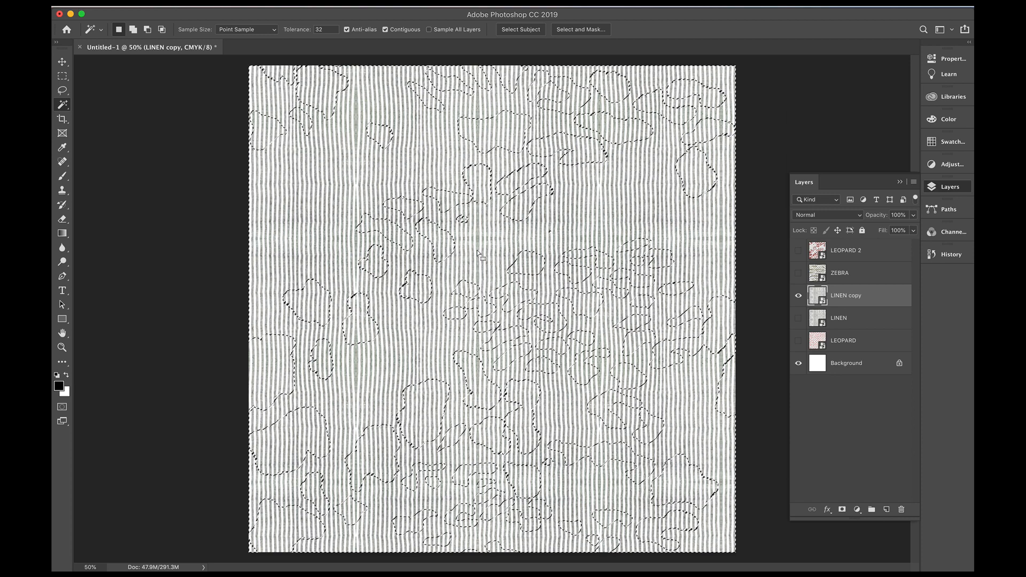
{"action": "key", "text": "Delete"}
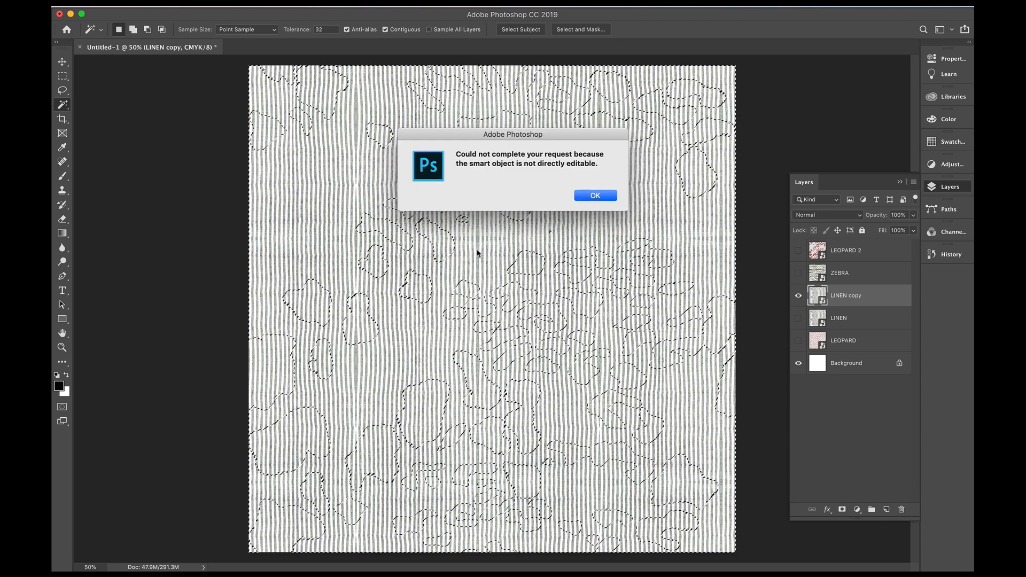
{"action": "key", "text": "Return"}
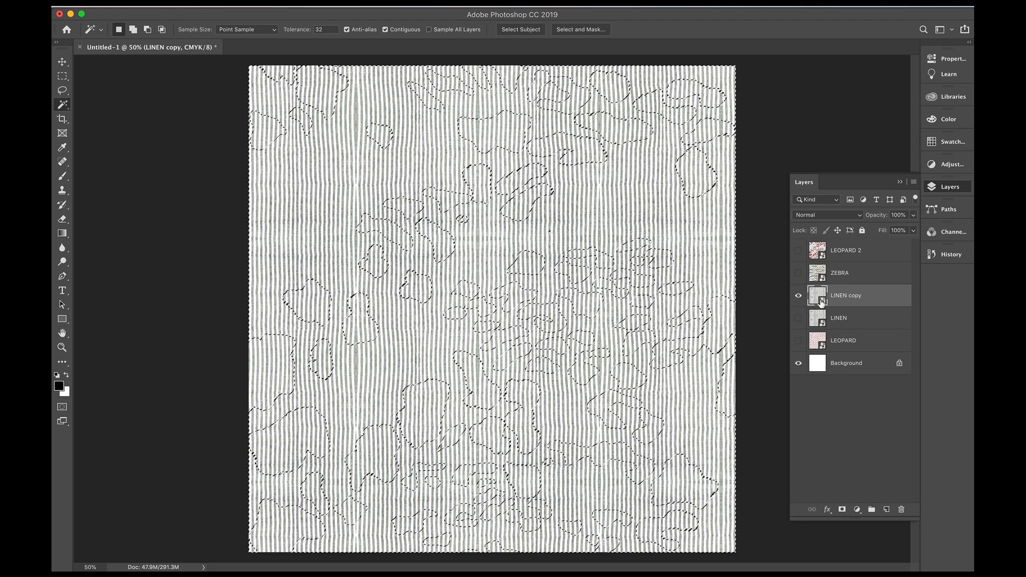
Step: Rasterize LINEN copy, delete the linen outside the spot shapes and deselect
{"action": "right_click", "coordinate": [820, 300]}
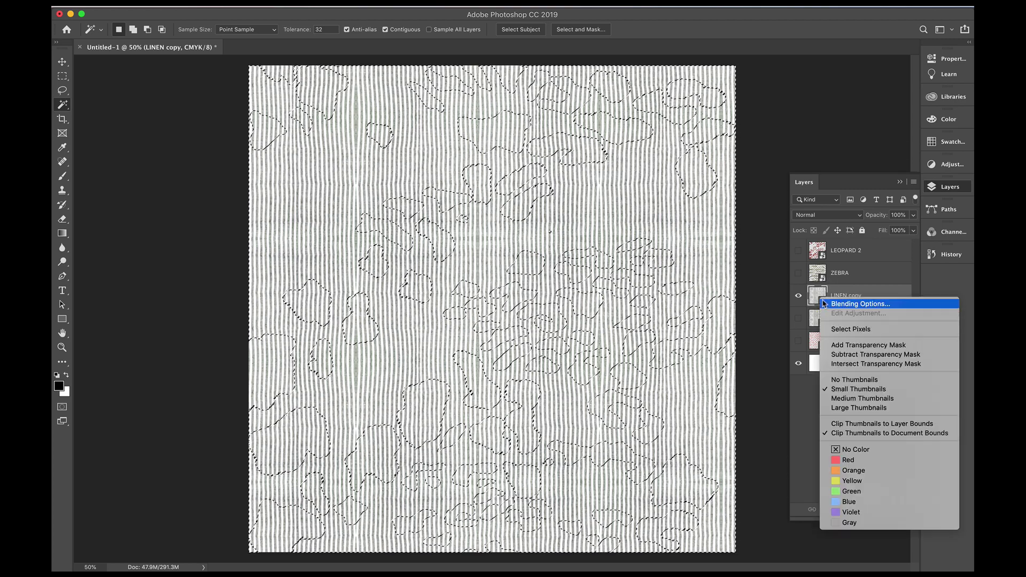
{"action": "left_click", "coordinate": [860, 296]}
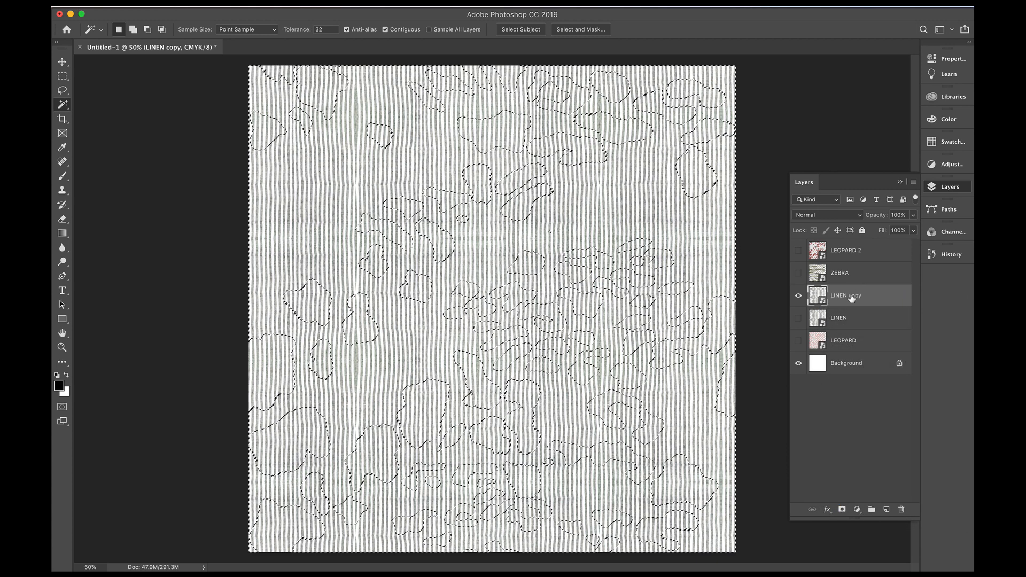
{"action": "right_click", "coordinate": [851, 297]}
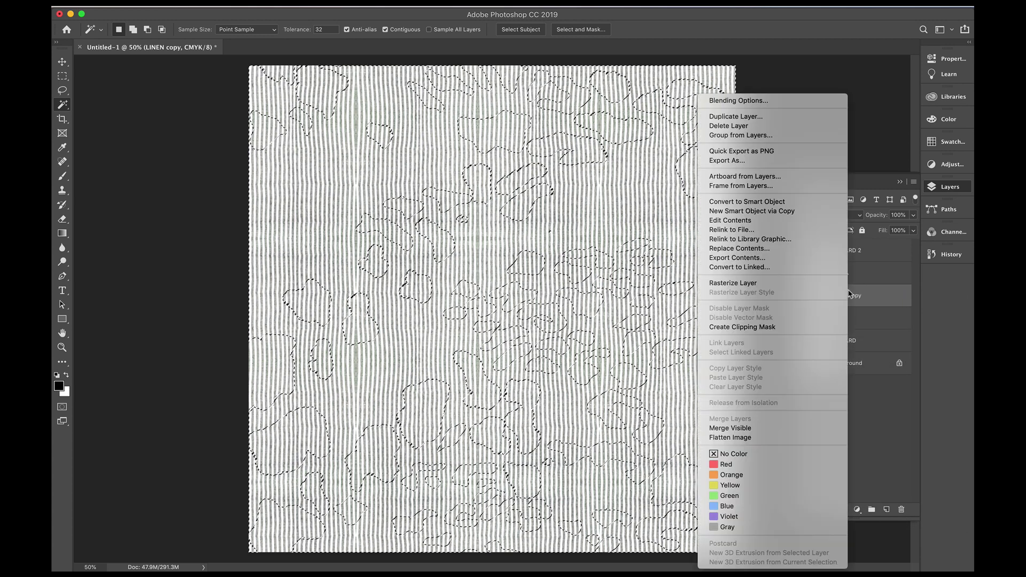
{"action": "left_click", "coordinate": [764, 286]}
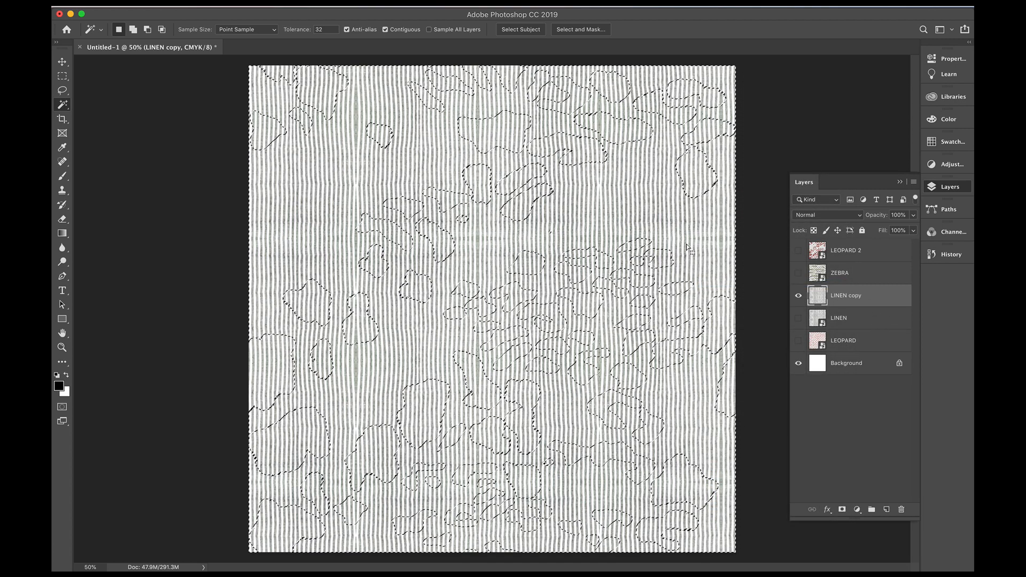
{"action": "key", "text": "BackSpace"}
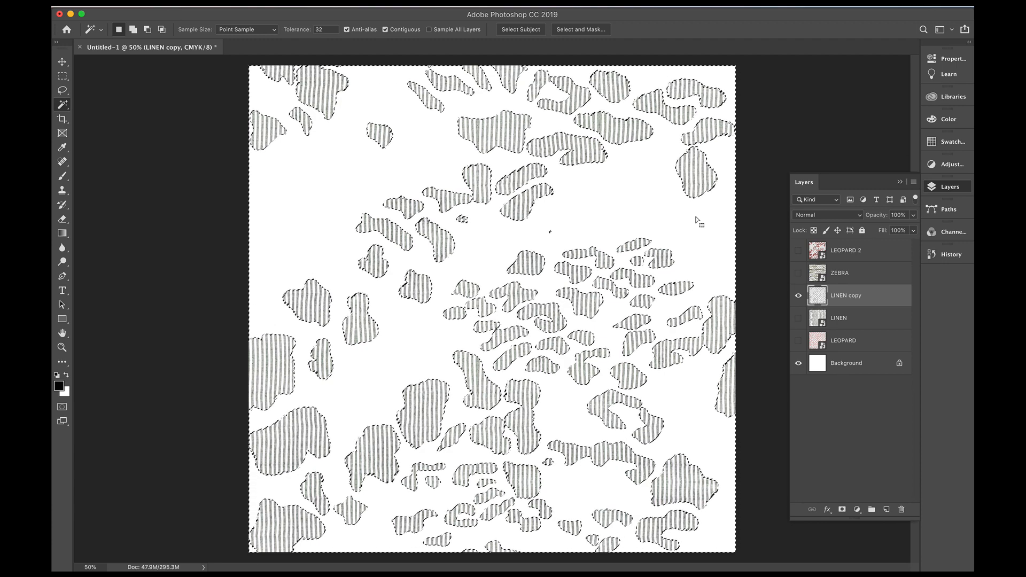
{"action": "key", "text": "ctrl+d"}
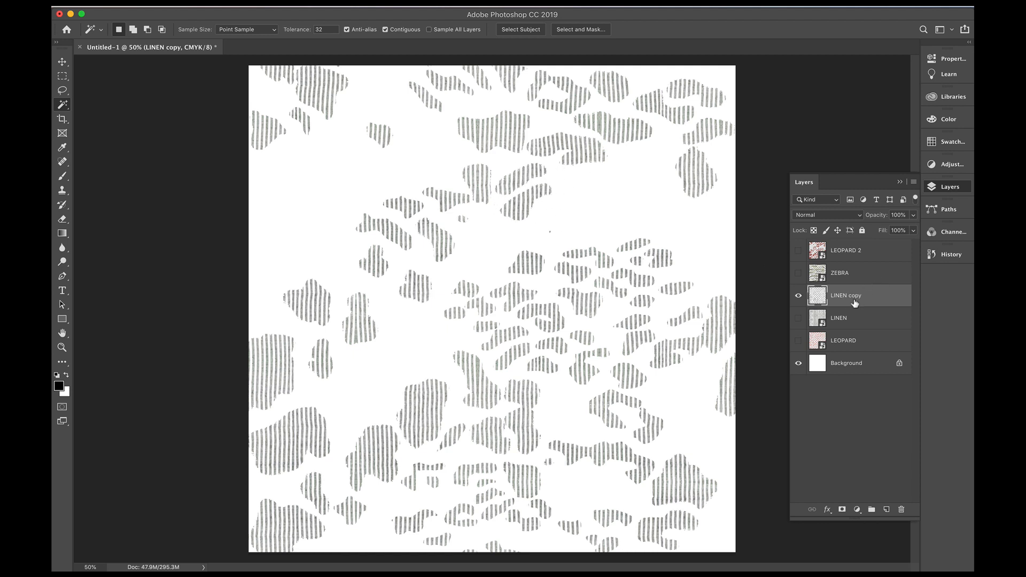
Step: Move LINEN copy above ZEBRA, show LEOPARD 2 again and rasterize it into plain pixels
{"action": "left_click_drag", "start_coordinate": [851, 298], "coordinate": [849, 265]}
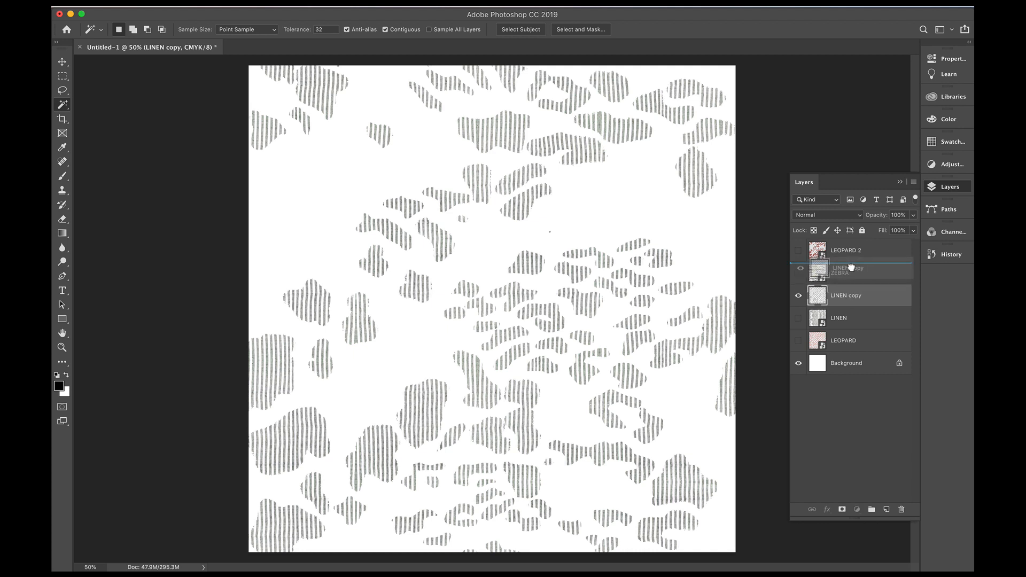
{"action": "left_click", "coordinate": [798, 251]}
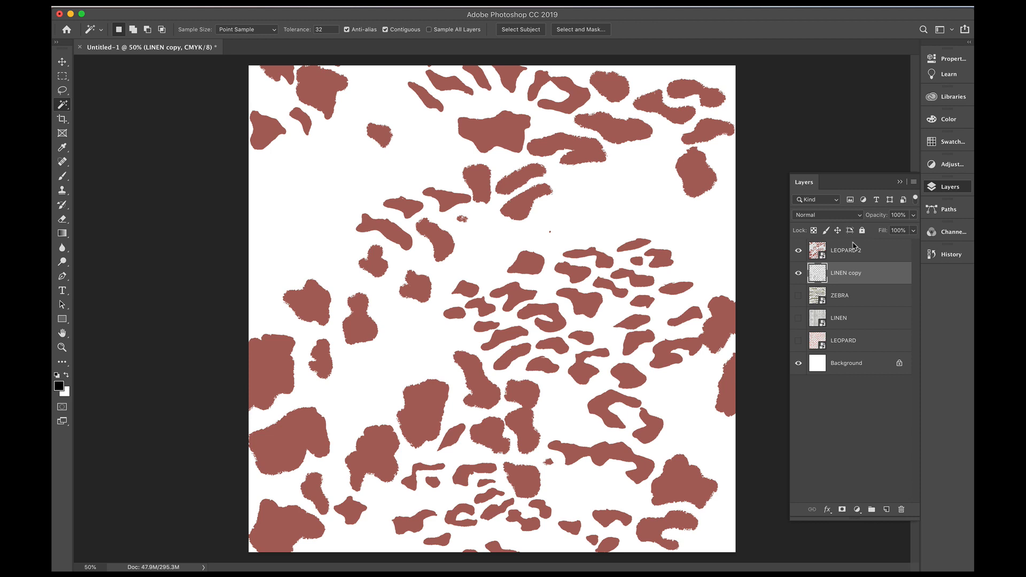
{"action": "right_click", "coordinate": [820, 253]}
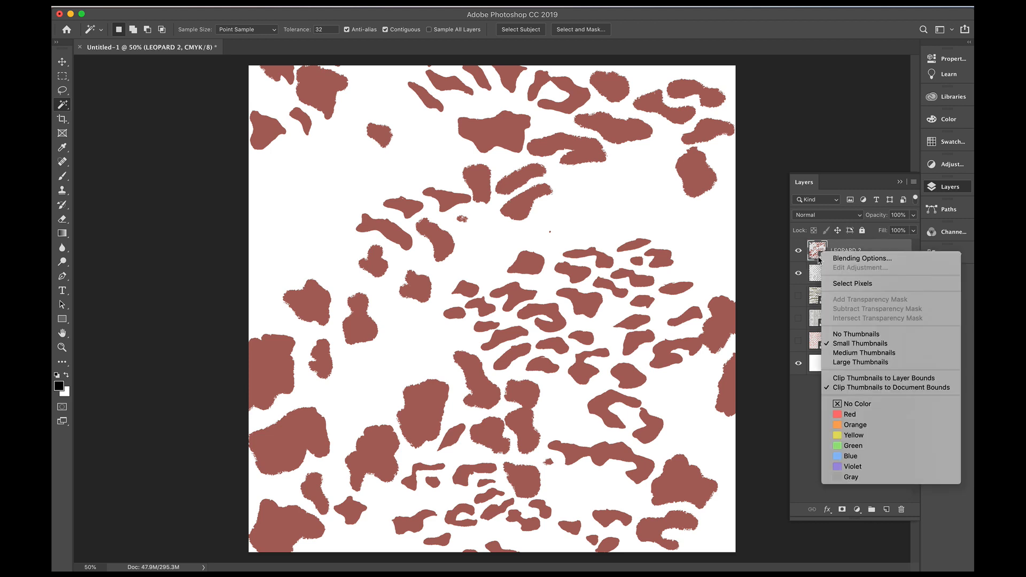
{"action": "left_click", "coordinate": [873, 251]}
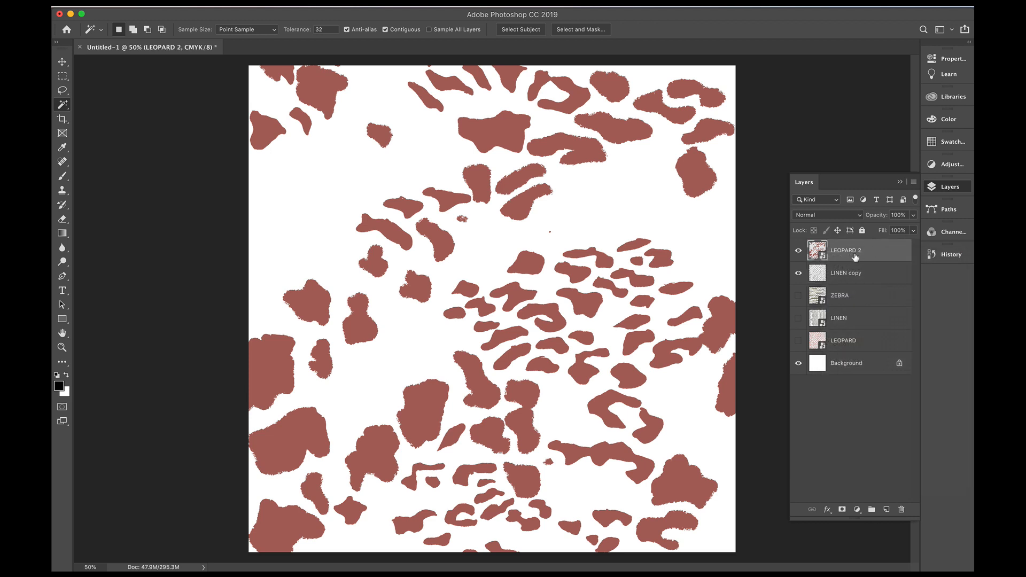
{"action": "right_click", "coordinate": [856, 254]}
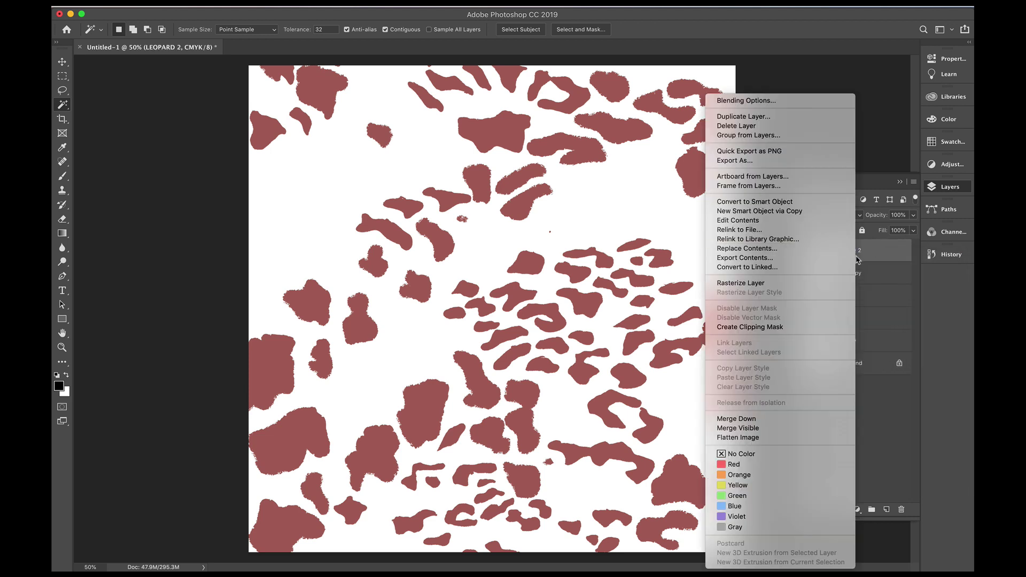
{"action": "left_click", "coordinate": [810, 286]}
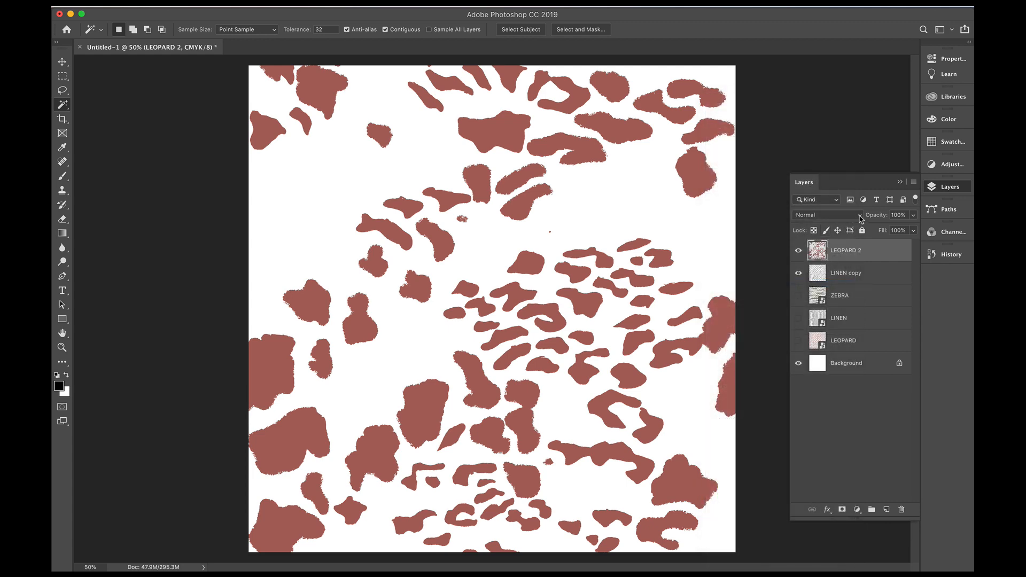
Step: Change LEOPARD 2's blend mode from Normal to Hard Light so the linen stripes show through
{"action": "left_click", "coordinate": [859, 217]}
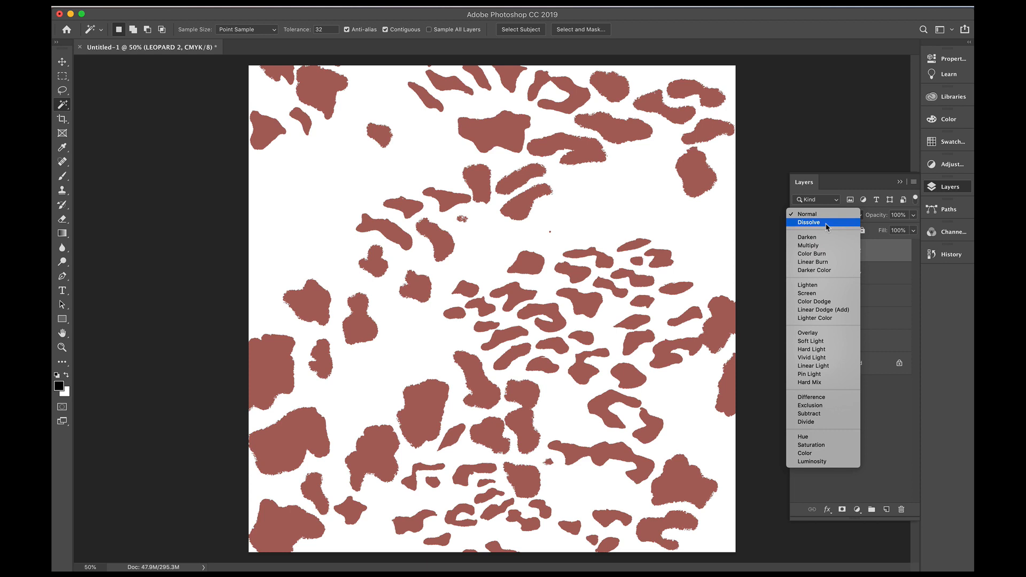
{"action": "left_click", "coordinate": [830, 189]}
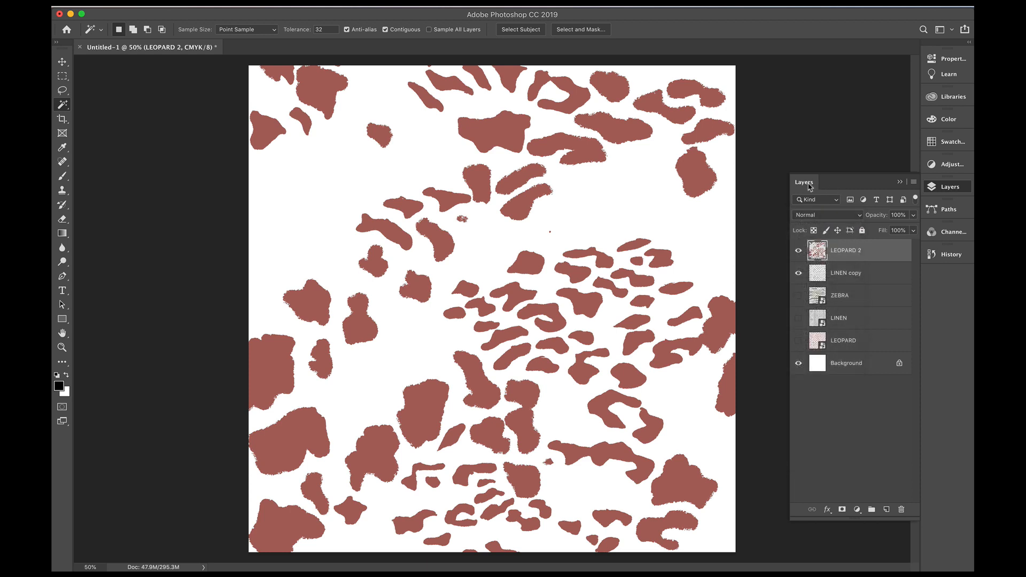
{"action": "left_click", "coordinate": [932, 187]}
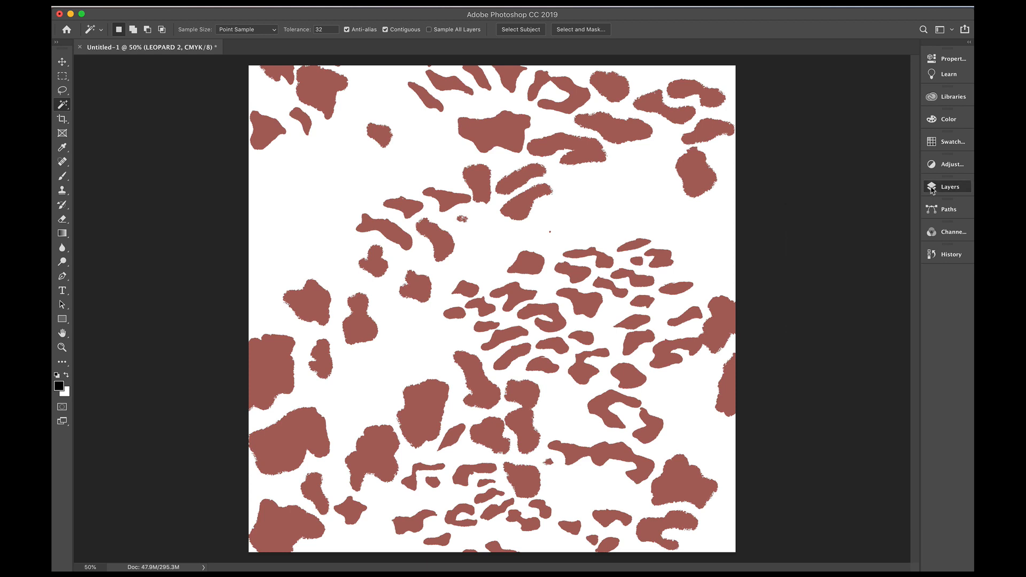
{"action": "left_click", "coordinate": [932, 187]}
{"action": "left_click", "coordinate": [834, 200]}
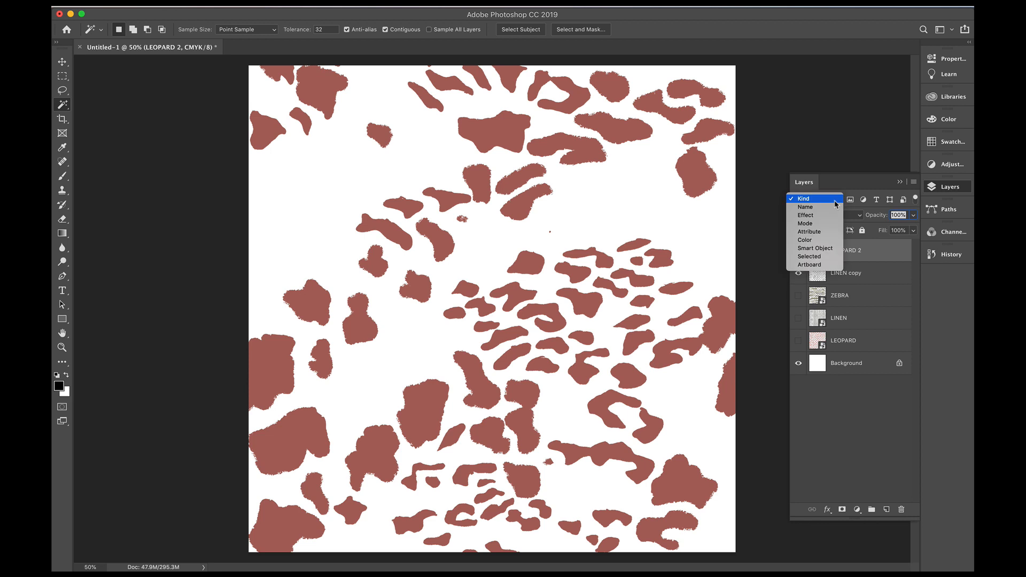
{"action": "left_click", "coordinate": [835, 201]}
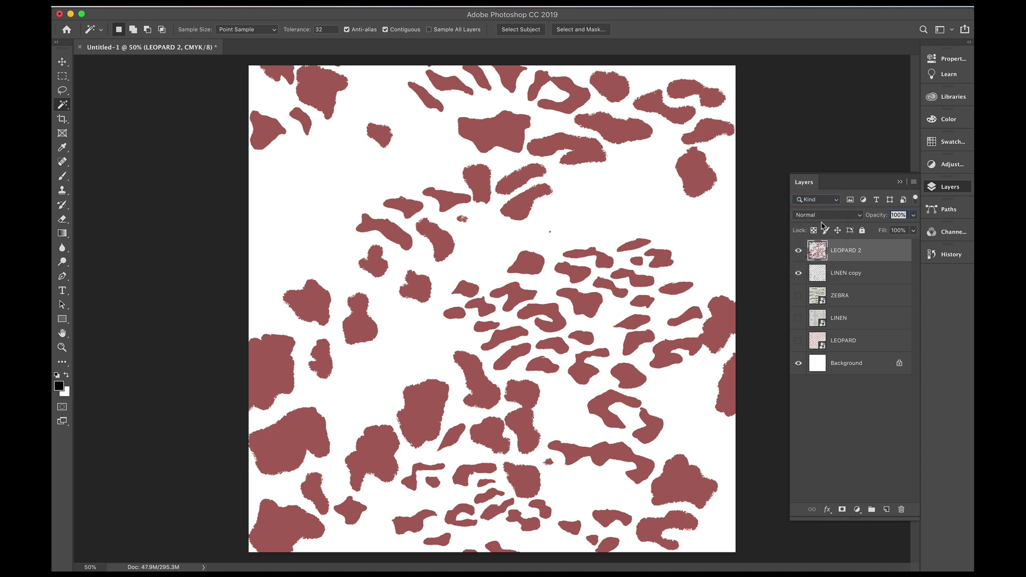
{"action": "left_click", "coordinate": [859, 216]}
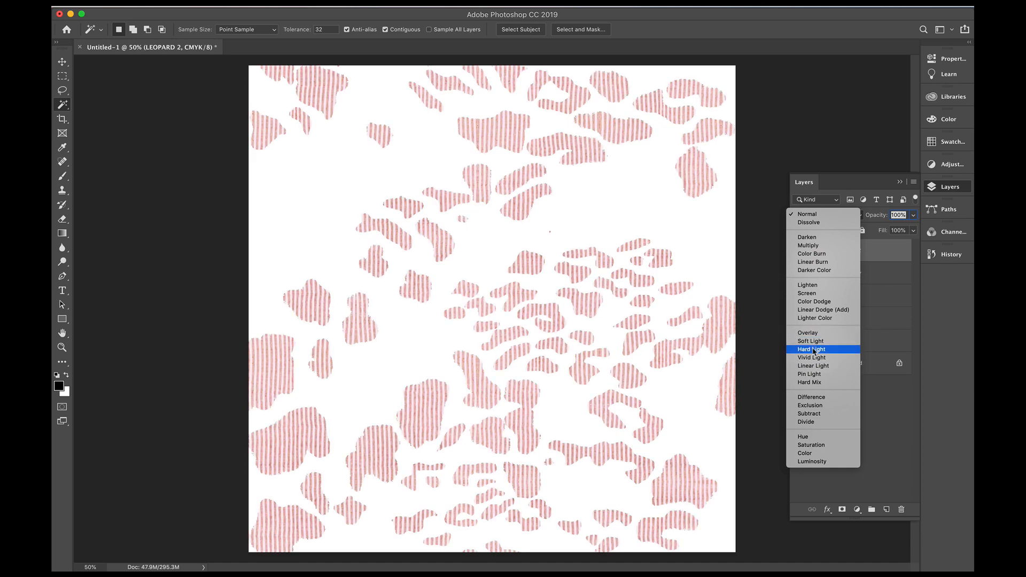
{"action": "left_click", "coordinate": [816, 351]}
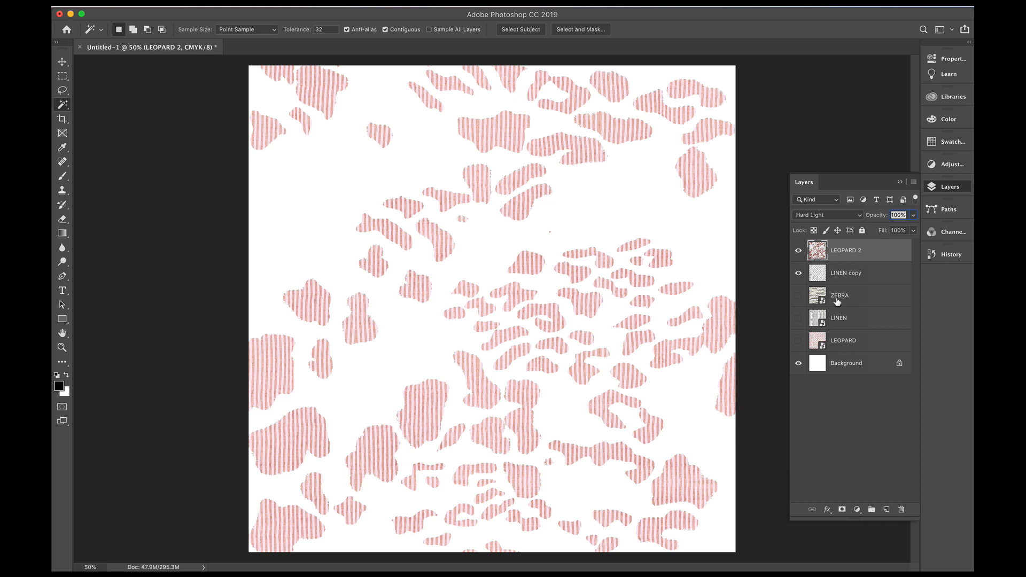
Step: Hide LEOPARD 2 and LINEN copy, show ZEBRA alone and rasterize the ZEBRA layer
{"action": "left_click", "coordinate": [798, 250]}
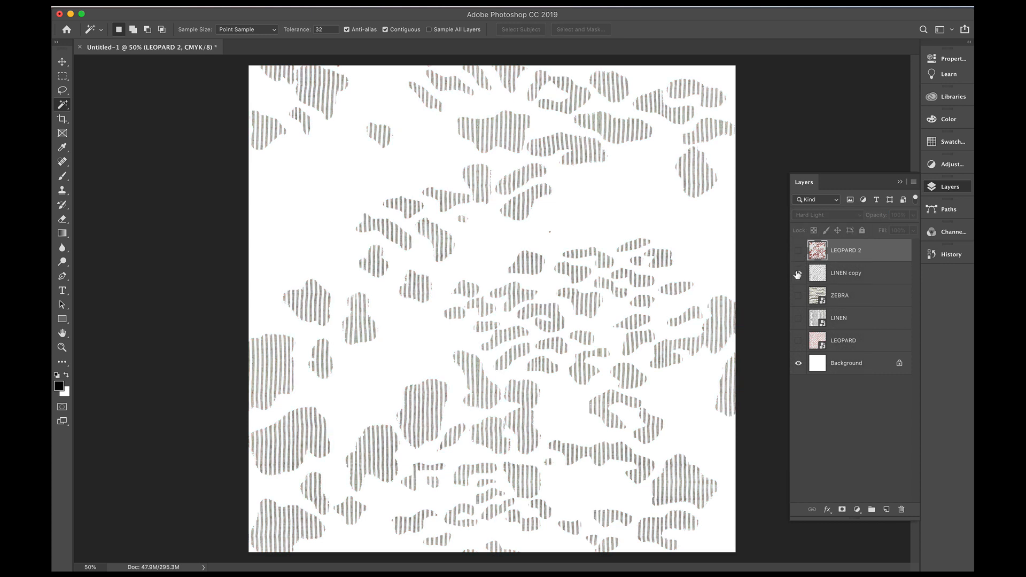
{"action": "left_click", "coordinate": [798, 273]}
{"action": "left_click", "coordinate": [798, 296]}
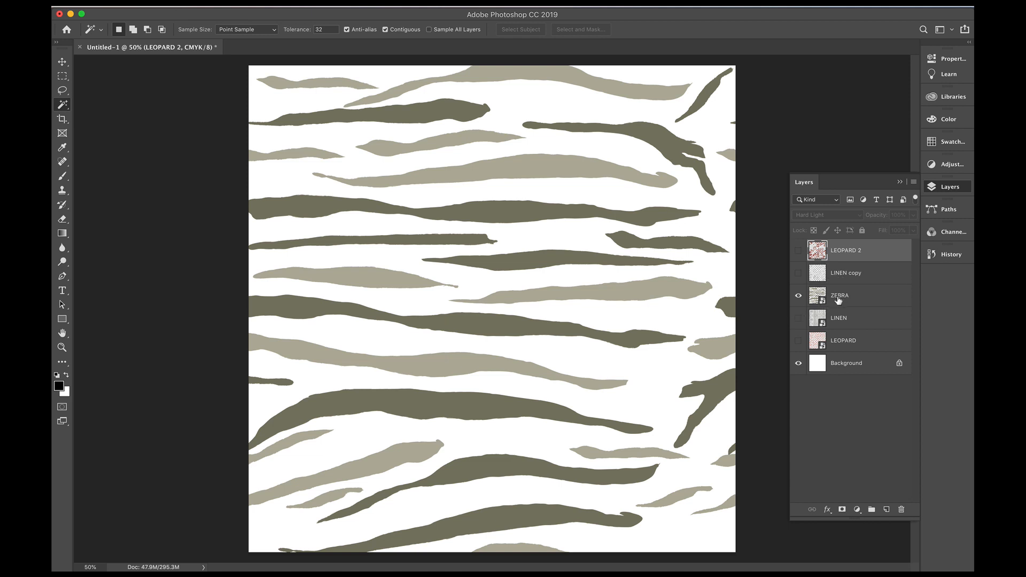
{"action": "right_click", "coordinate": [838, 299]}
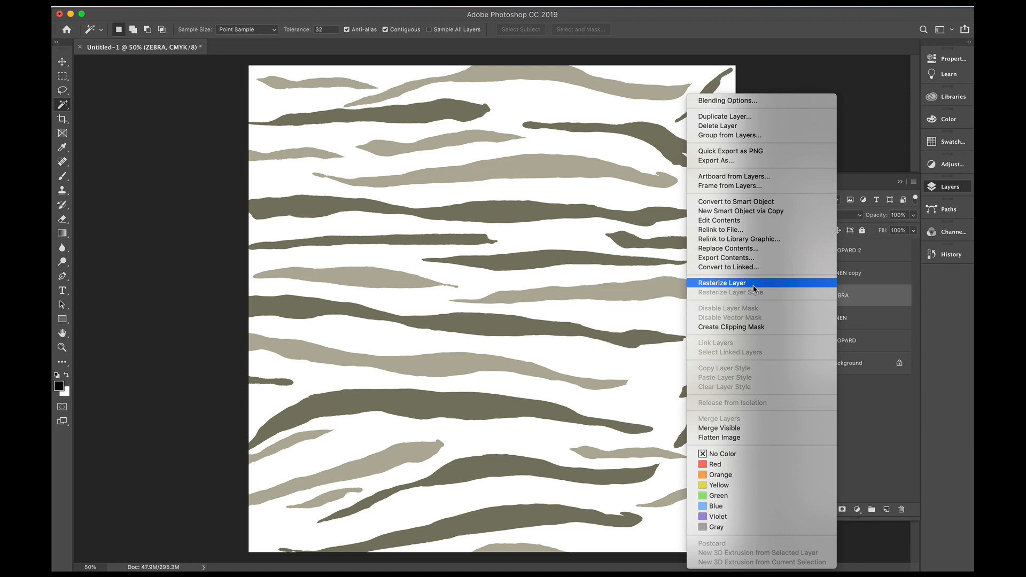
{"action": "left_click", "coordinate": [753, 284]}
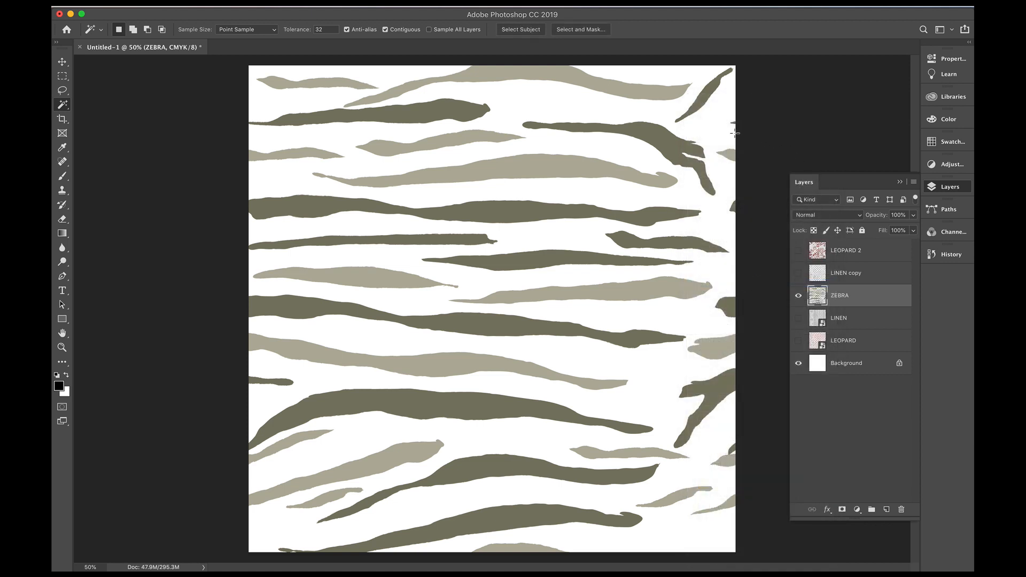
Step: Duplicate LINEN as LINEN copy 2, rasterize it, leave it hidden and make ZEBRA active
{"action": "left_click", "coordinate": [847, 320]}
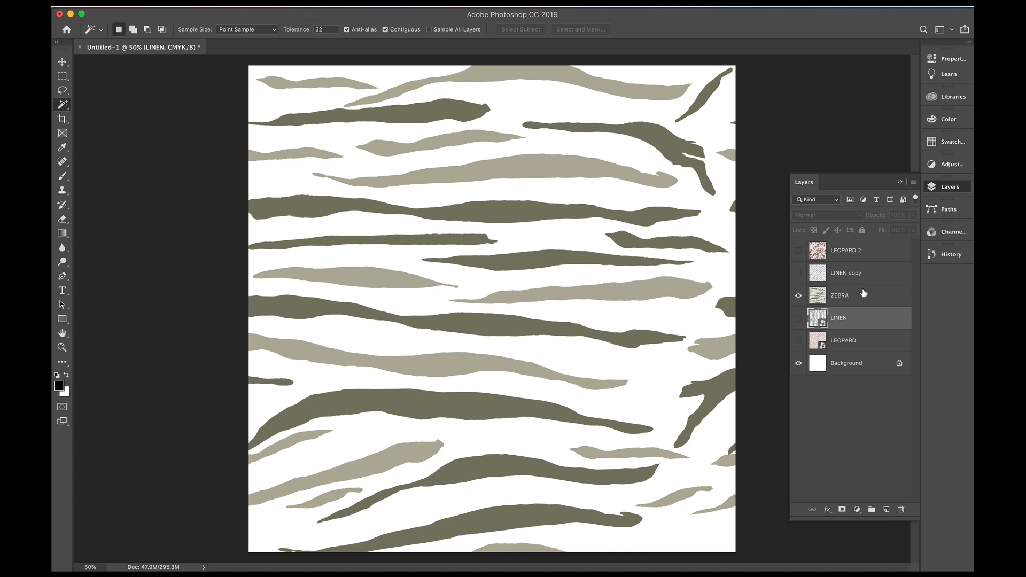
{"action": "key", "text": "super+j"}
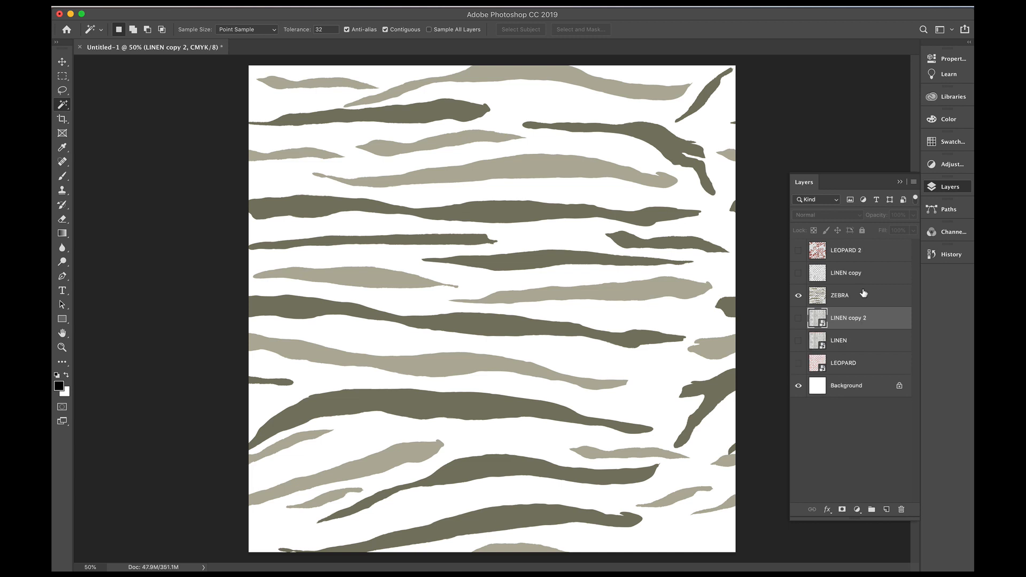
{"action": "left_click", "coordinate": [798, 318]}
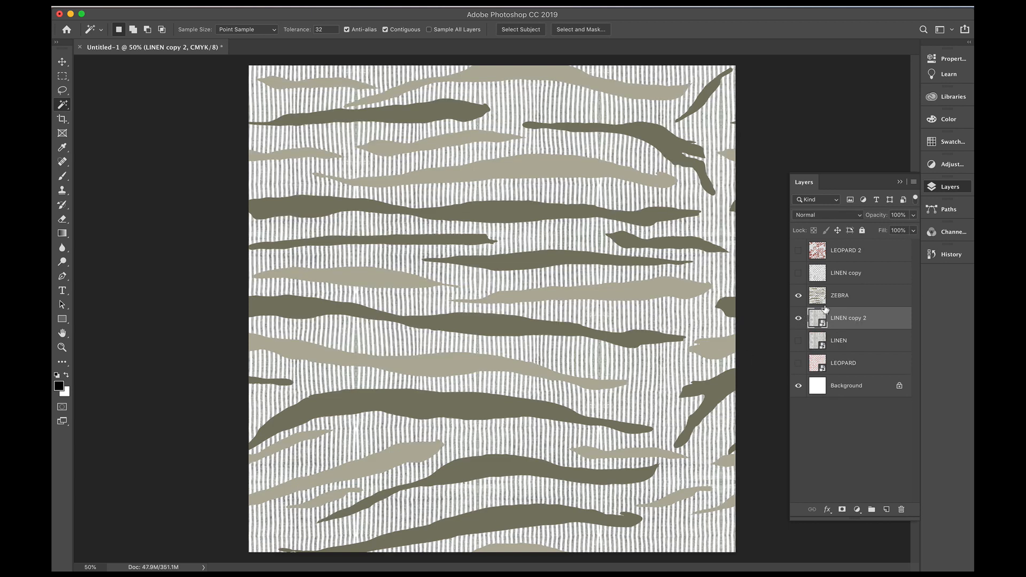
{"action": "right_click", "coordinate": [842, 321]}
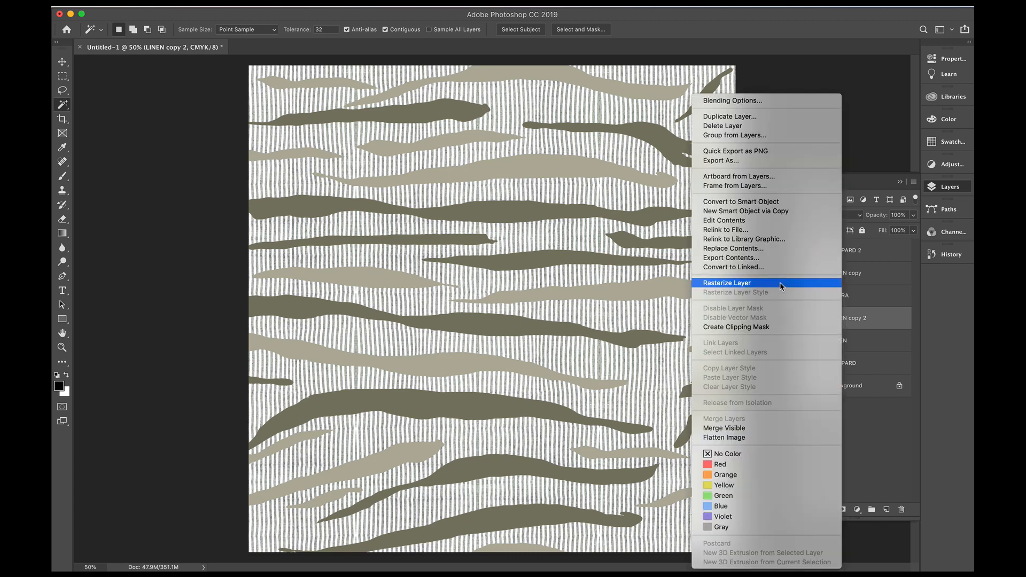
{"action": "left_click", "coordinate": [729, 283]}
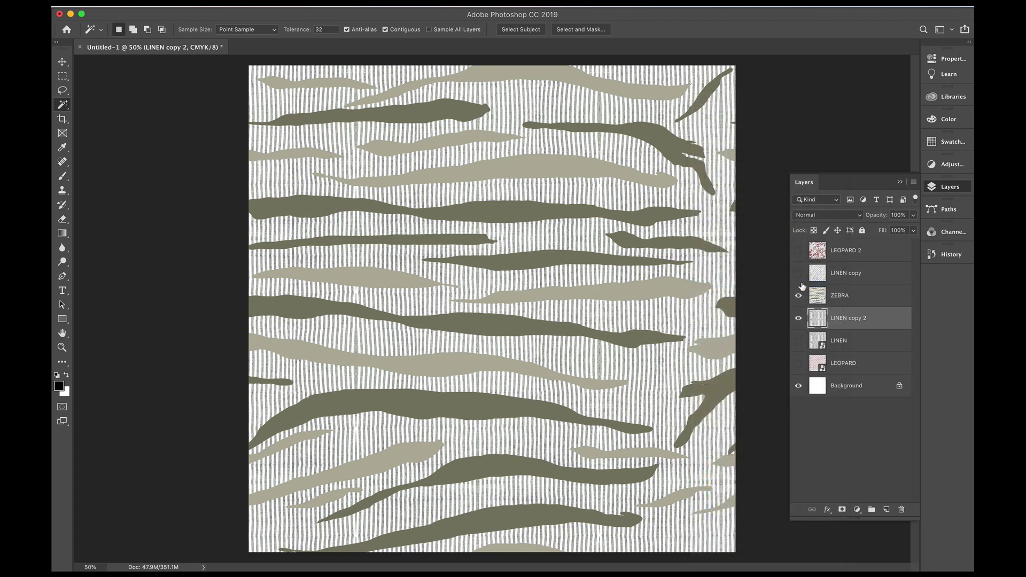
{"action": "left_click", "coordinate": [798, 318]}
{"action": "left_click", "coordinate": [851, 299]}
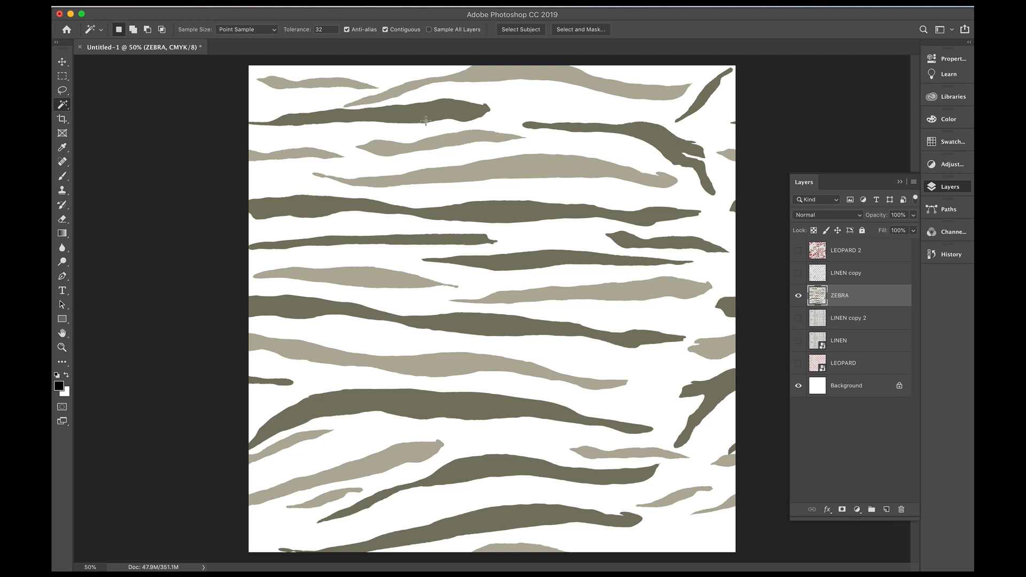
Step: Magic Wand one light khaki stripe, then Select > Similar to grab all pale stripes
{"action": "left_click", "coordinate": [517, 168]}
{"action": "left_click", "coordinate": [293, 2]}
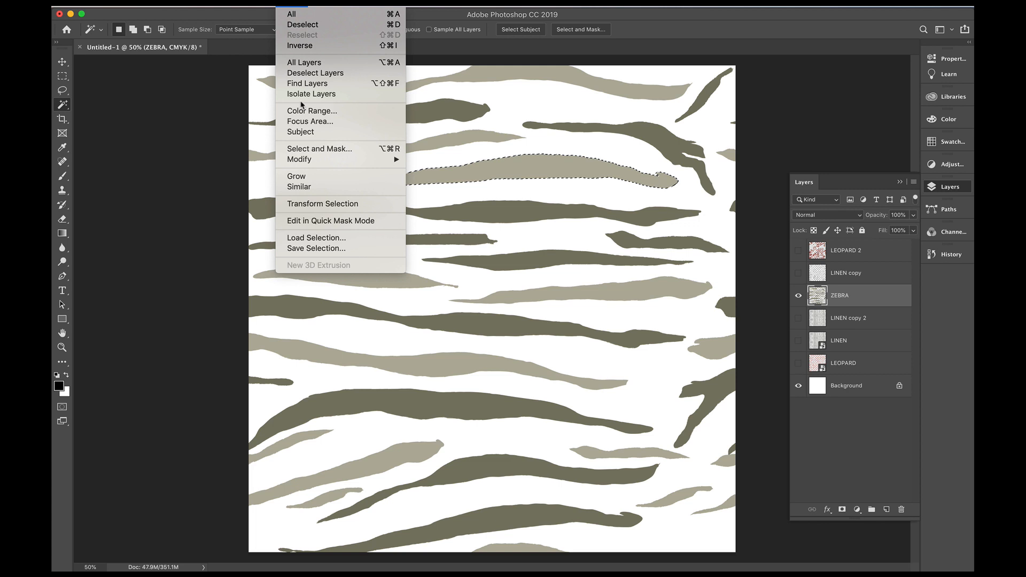
{"action": "left_click", "coordinate": [311, 187]}
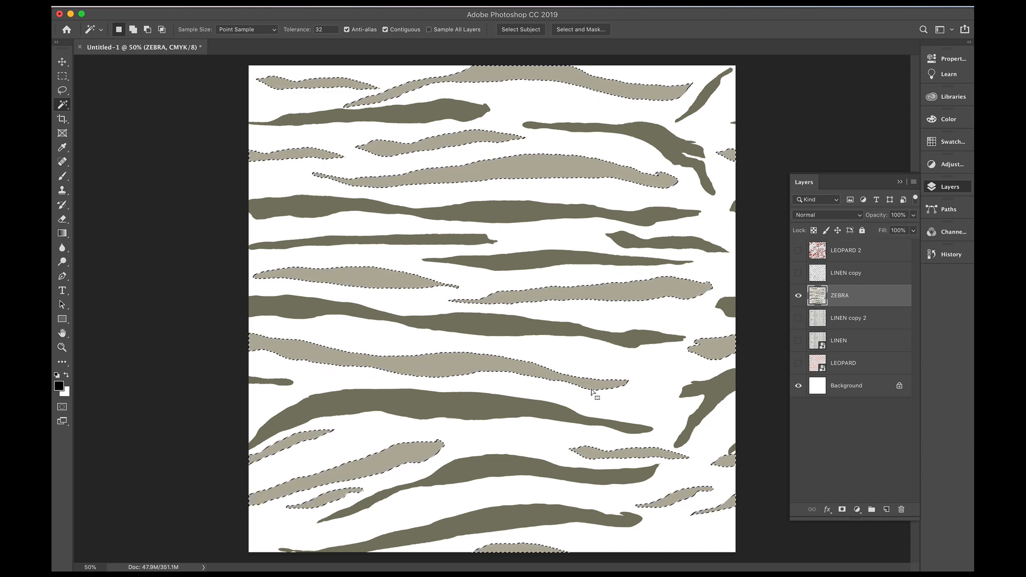
Step: Invert the stripe selection and delete LINEN copy 2 outside the pale stripes, then show ZEBRA again
{"action": "left_click", "coordinate": [797, 296]}
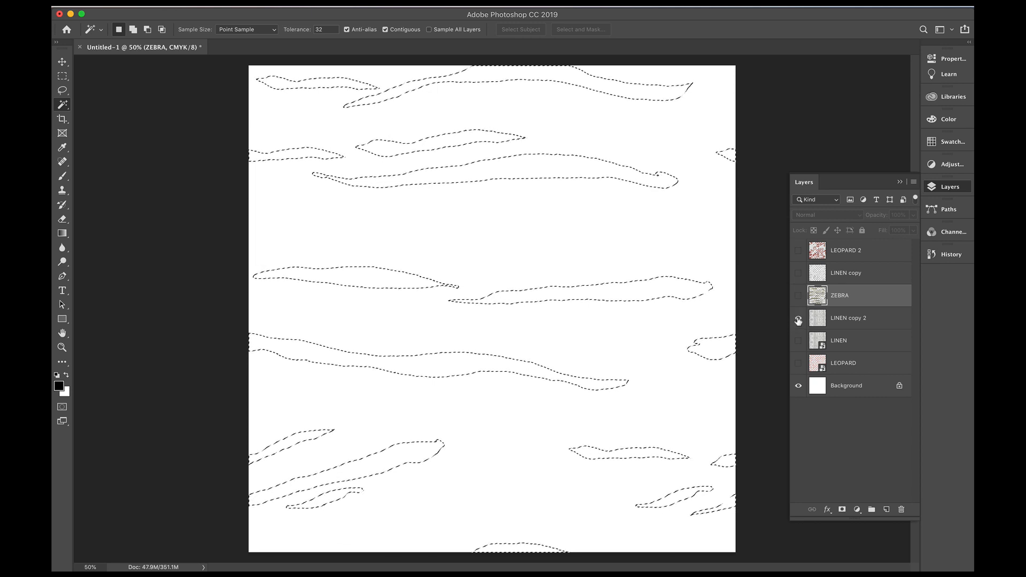
{"action": "left_click", "coordinate": [798, 318]}
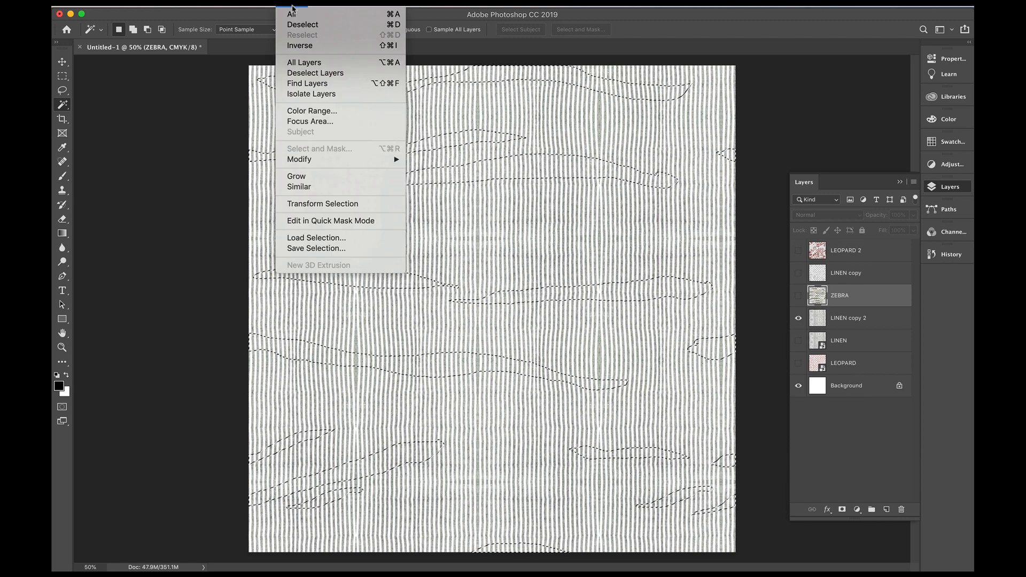
{"action": "left_click", "coordinate": [299, 46]}
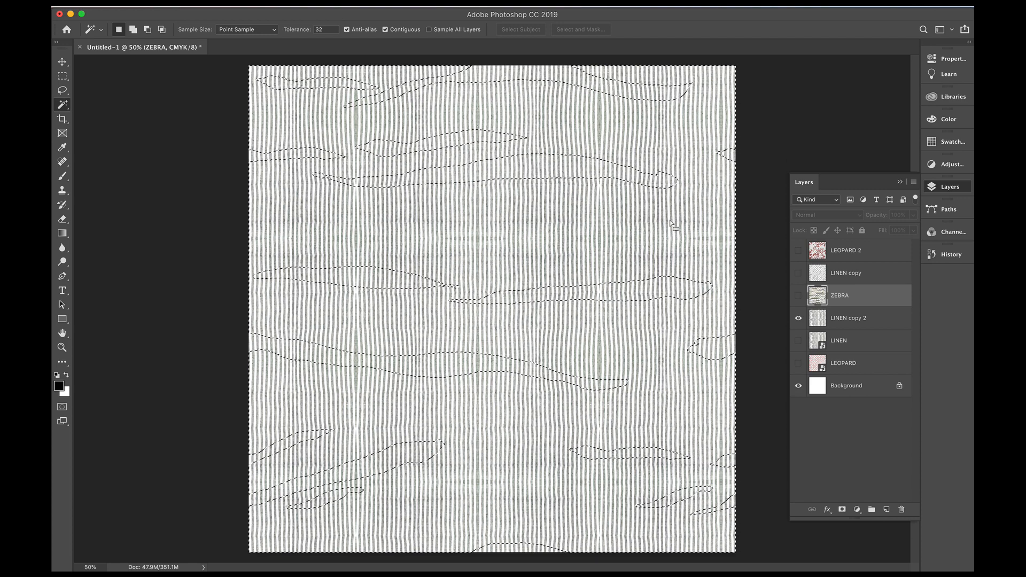
{"action": "left_click", "coordinate": [848, 322]}
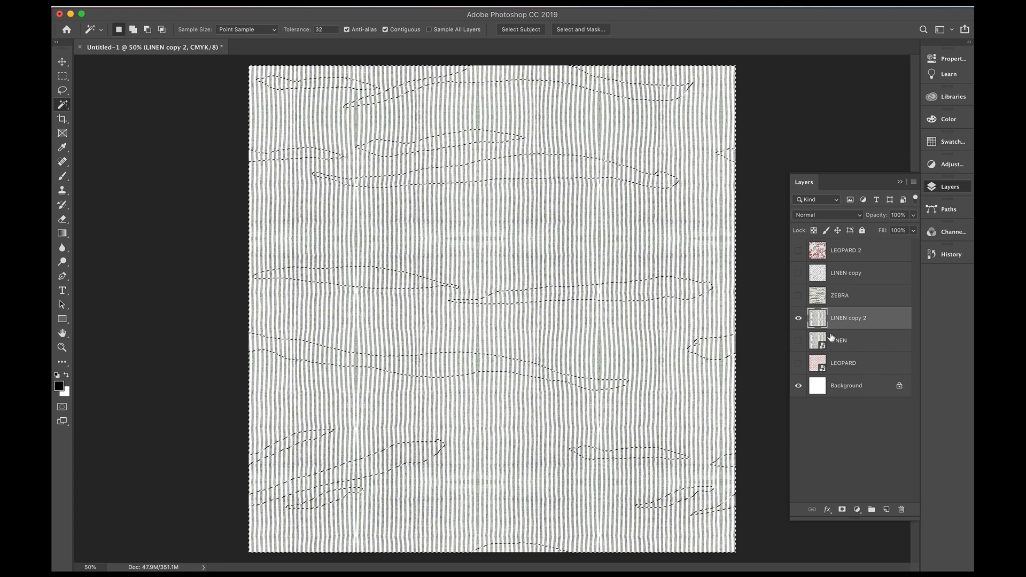
{"action": "key", "text": "Delete"}
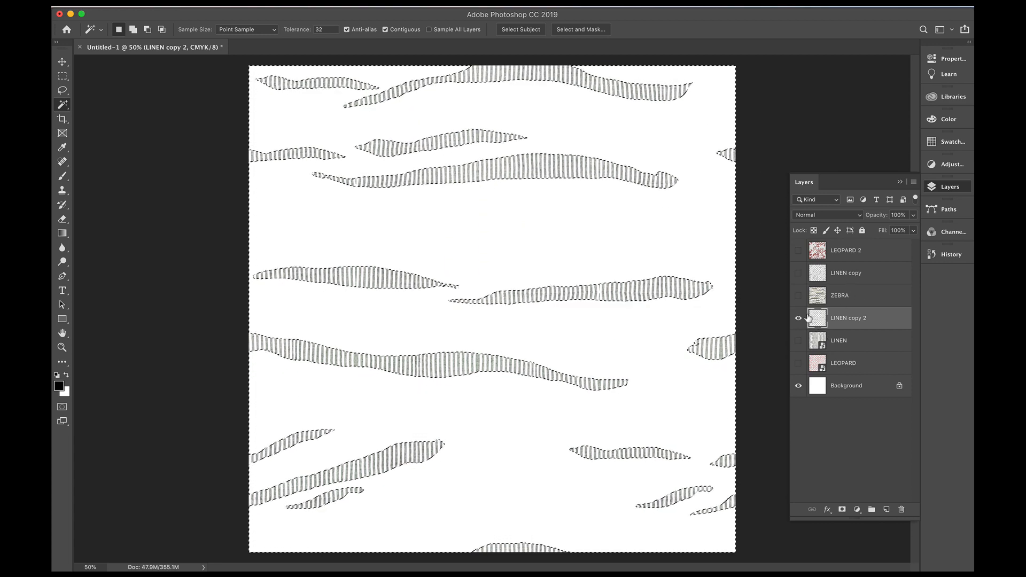
{"action": "left_click", "coordinate": [797, 295]}
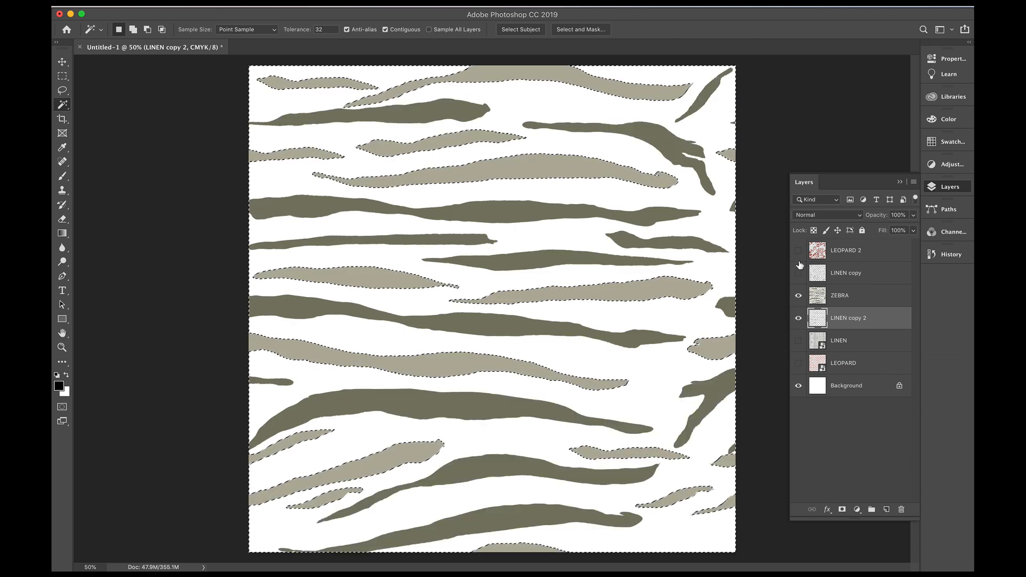
Step: Change ZEBRA's blend mode from Normal to Darken, keeping its opacity unchanged
{"action": "left_click", "coordinate": [864, 300]}
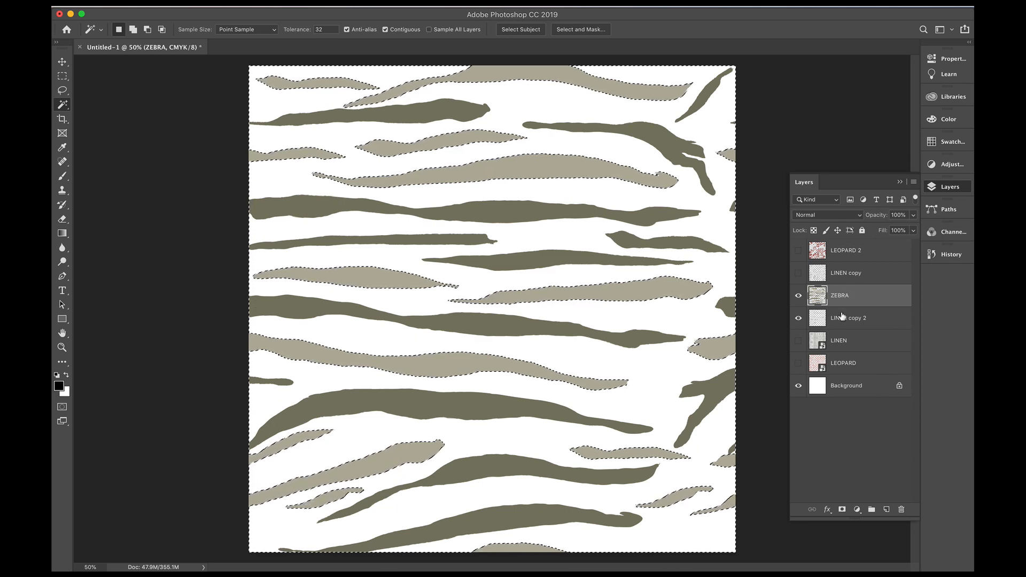
{"action": "left_click", "coordinate": [859, 217]}
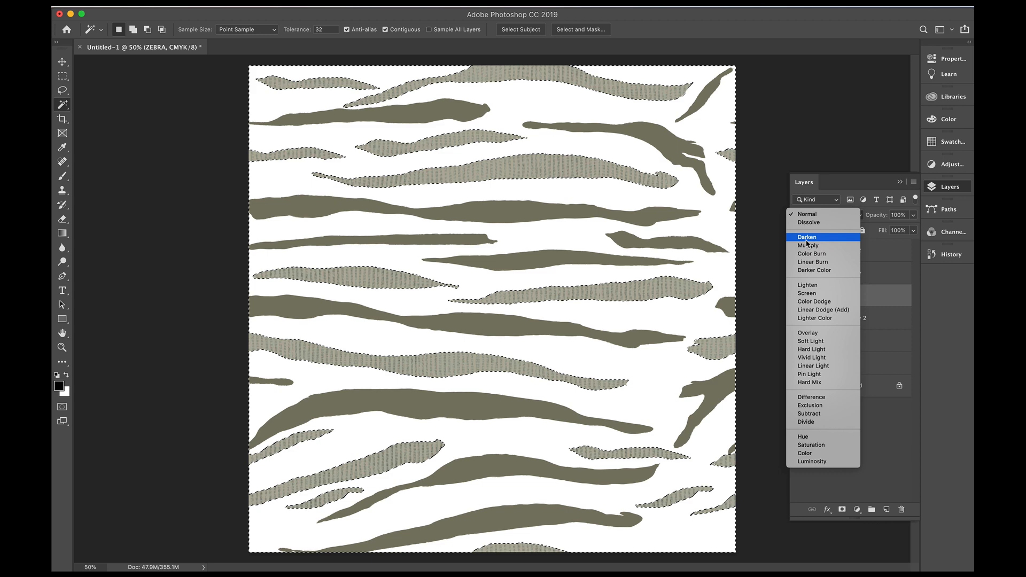
{"action": "left_click", "coordinate": [810, 238]}
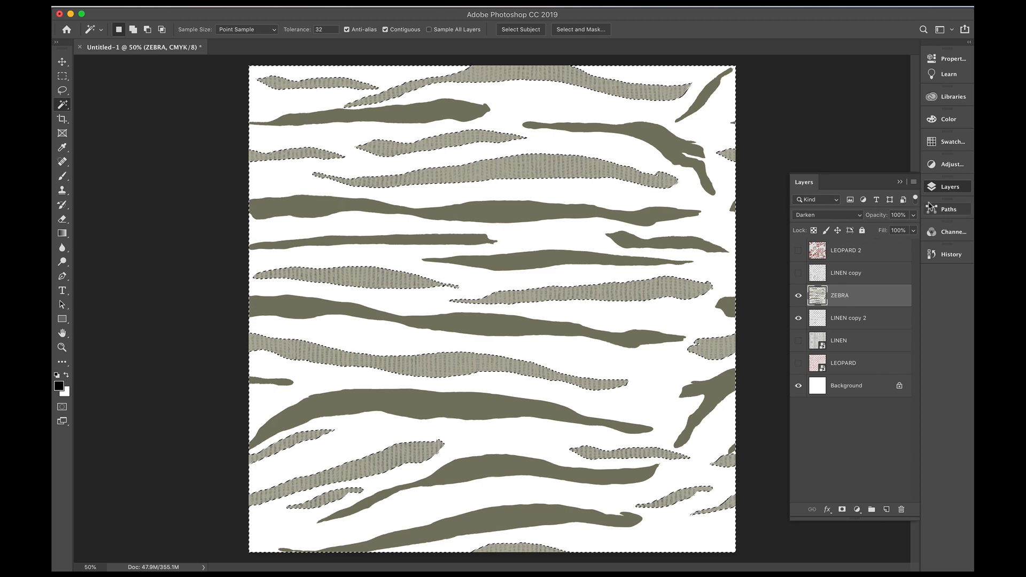
{"action": "left_click", "coordinate": [938, 188]}
{"action": "left_click", "coordinate": [898, 215]}
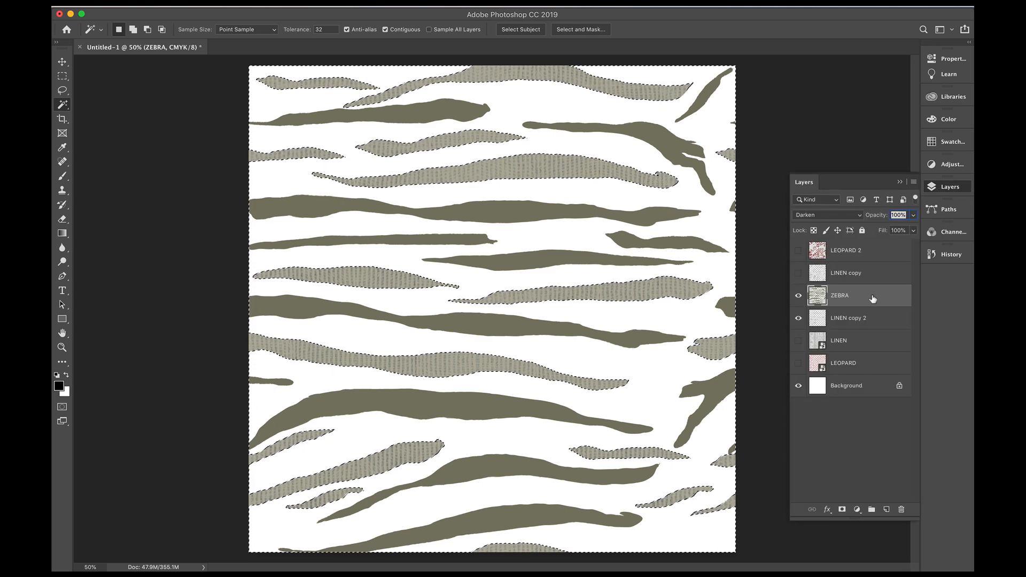
{"action": "left_click", "coordinate": [859, 217]}
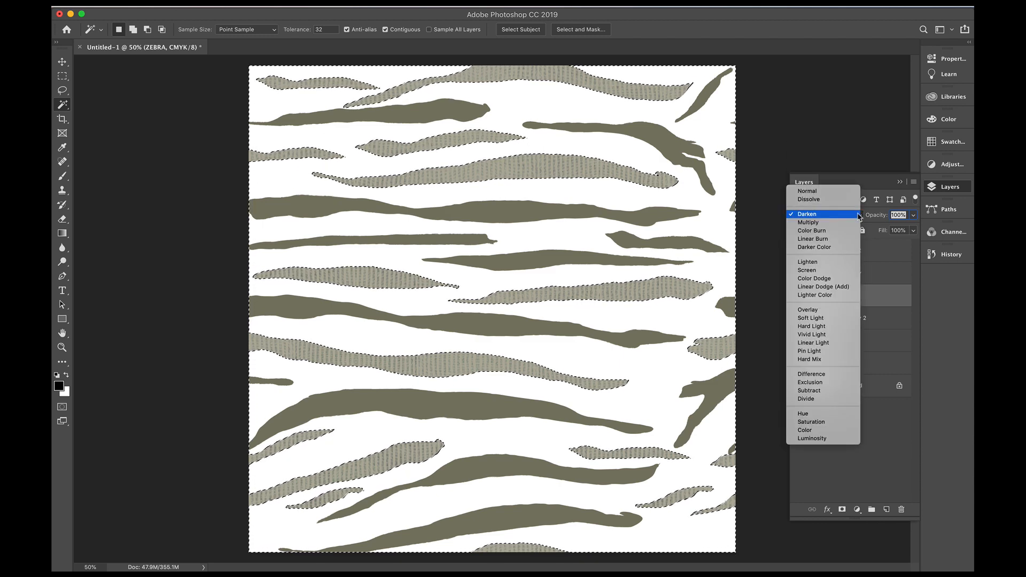
{"action": "left_click", "coordinate": [858, 215]}
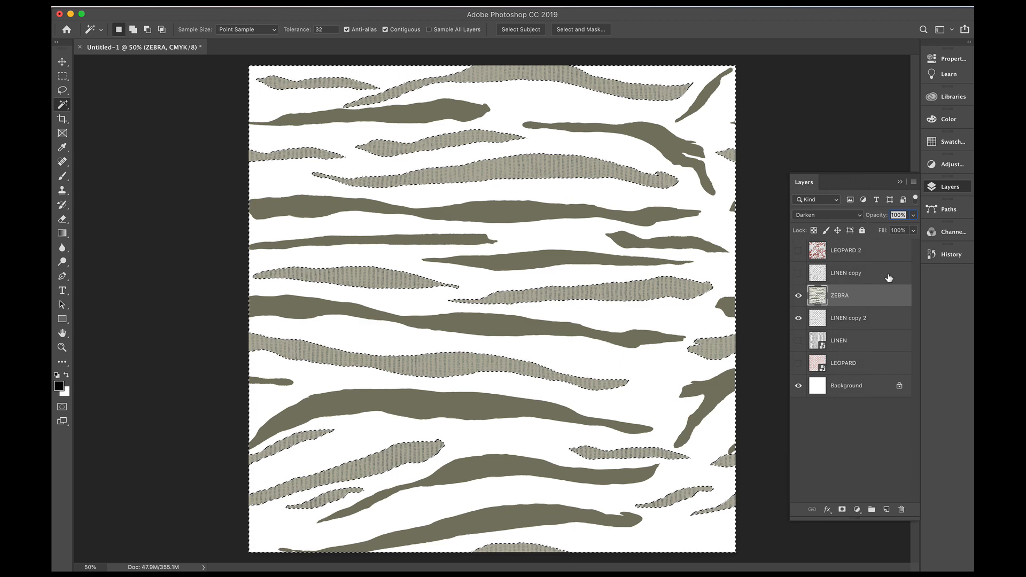
Step: Show LINEN copy and LEOPARD 2 over the zebra stripes, deselect with Cmd+D and collapse the Layers panel
{"action": "left_click", "coordinate": [798, 273]}
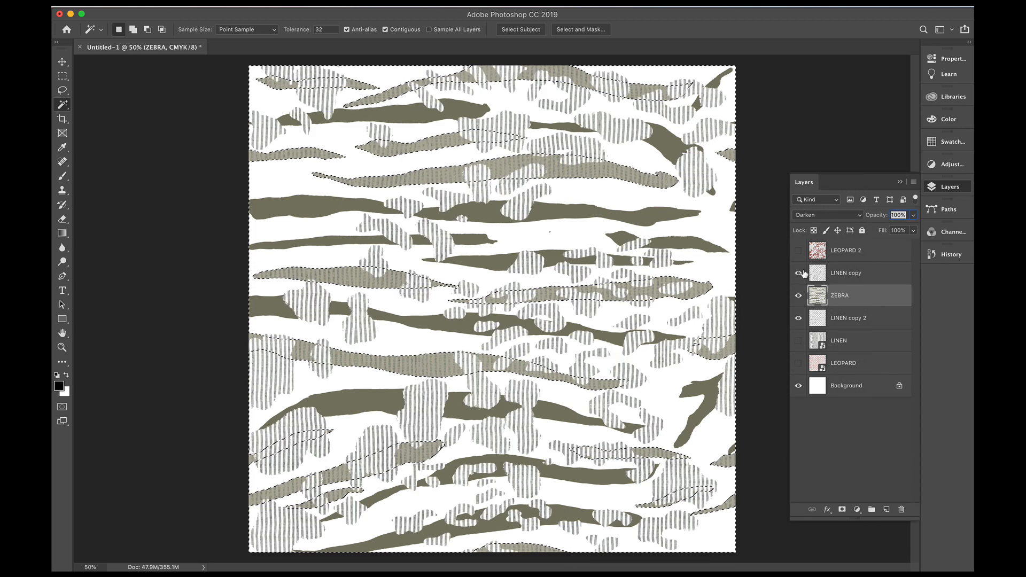
{"action": "left_click", "coordinate": [798, 251]}
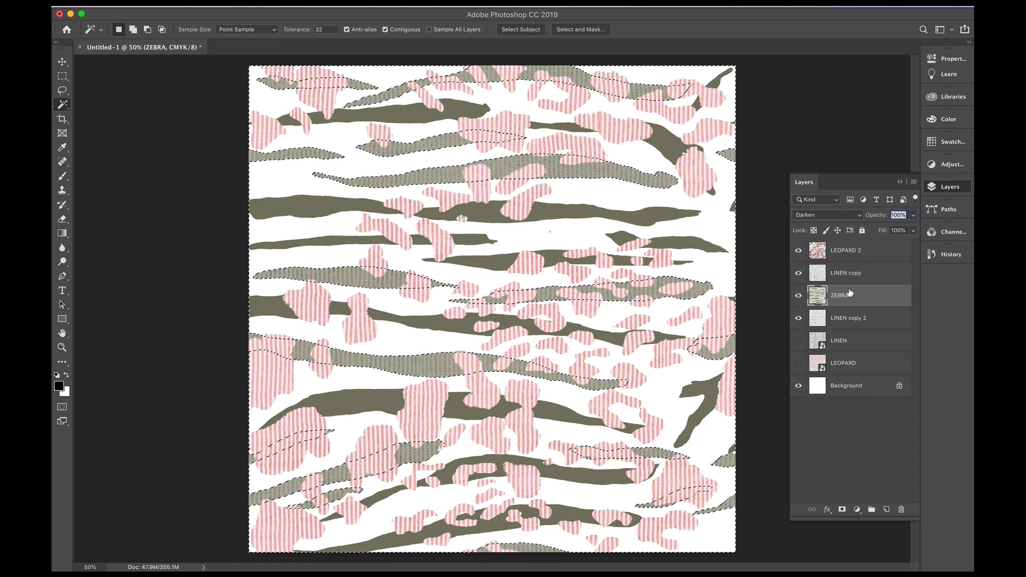
{"action": "left_click", "coordinate": [856, 436]}
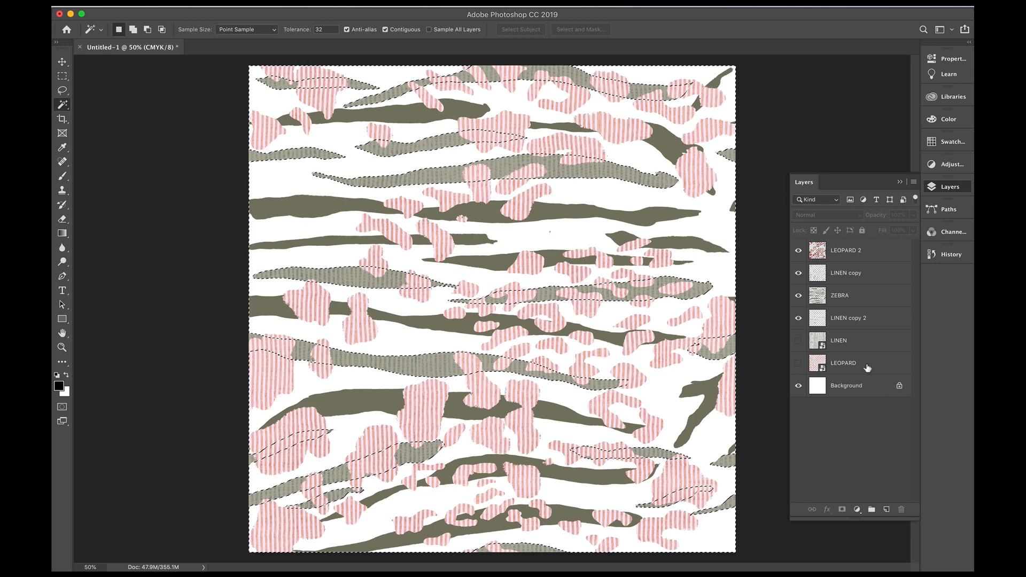
{"action": "key", "text": "super+d"}
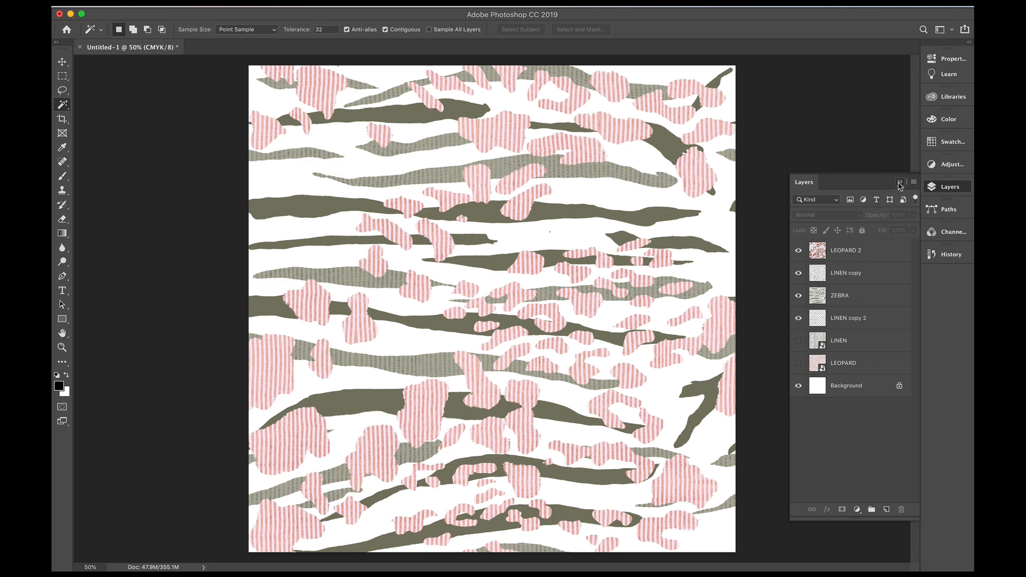
{"action": "left_click", "coordinate": [901, 185]}
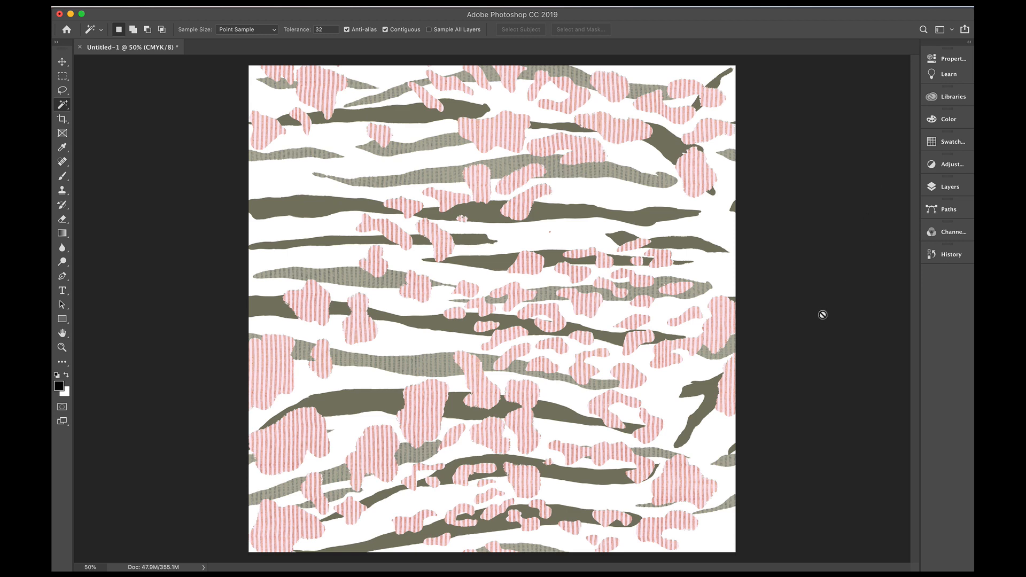